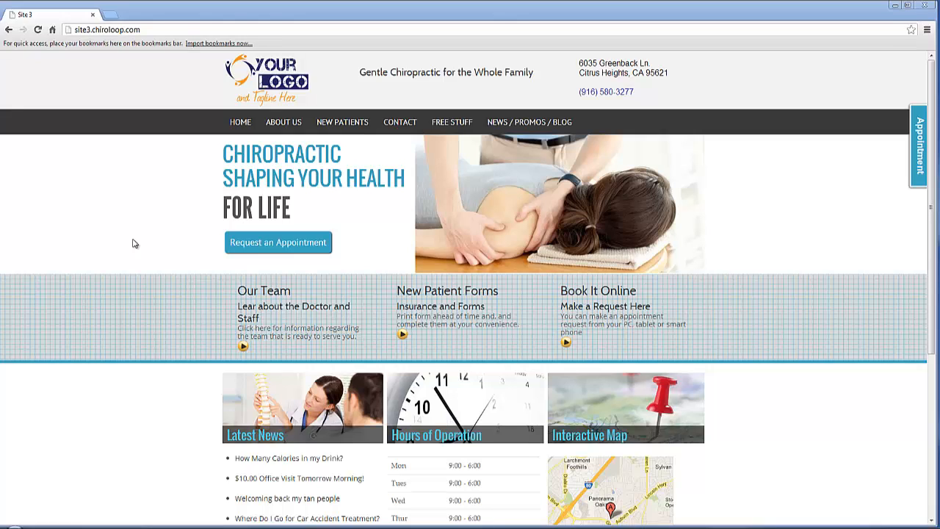
# Step: Open the website's login page at site3.chiroloop.com/login
pyautogui.click(183, 29)
pyautogui.press('End')
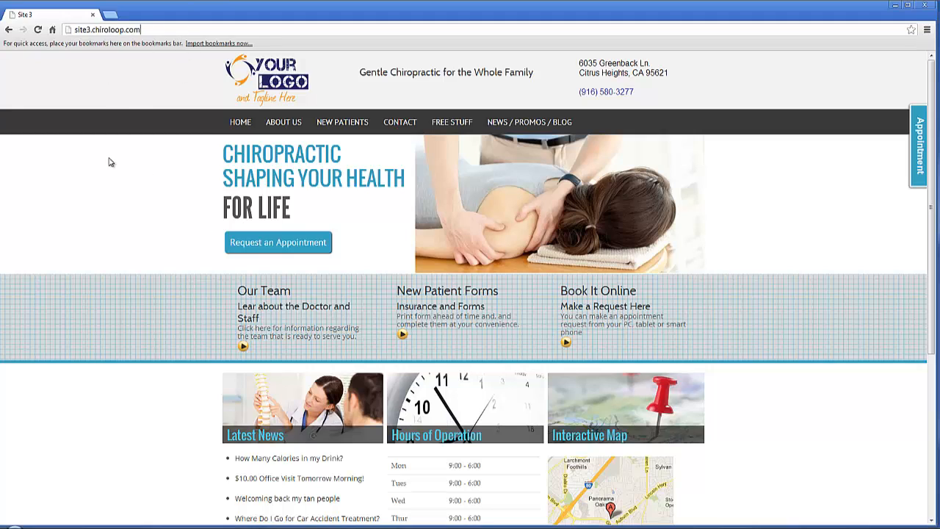
pyautogui.write('/login')
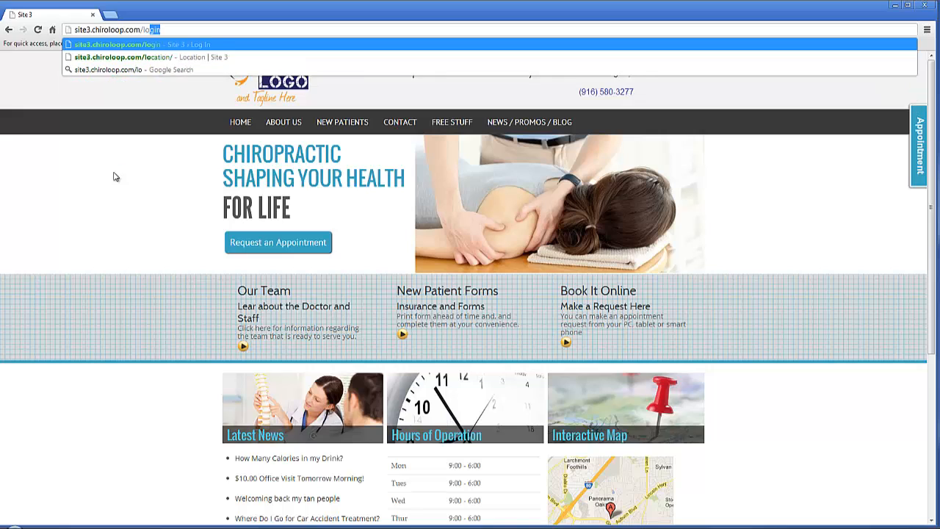
pyautogui.press('Return')
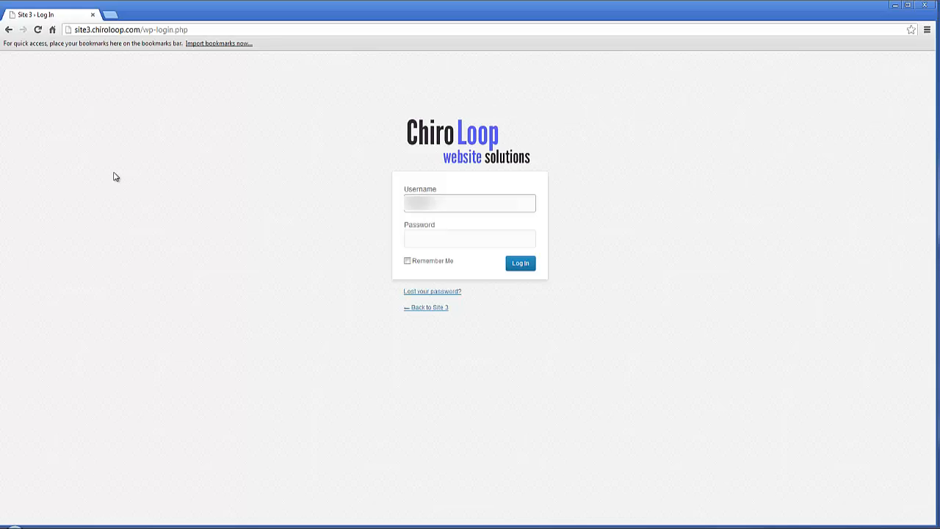
# Step: Enter the account password and log in to the site's admin area
pyautogui.press('Tab')
pyautogui.write('•••••••••')
pyautogui.press('Return')
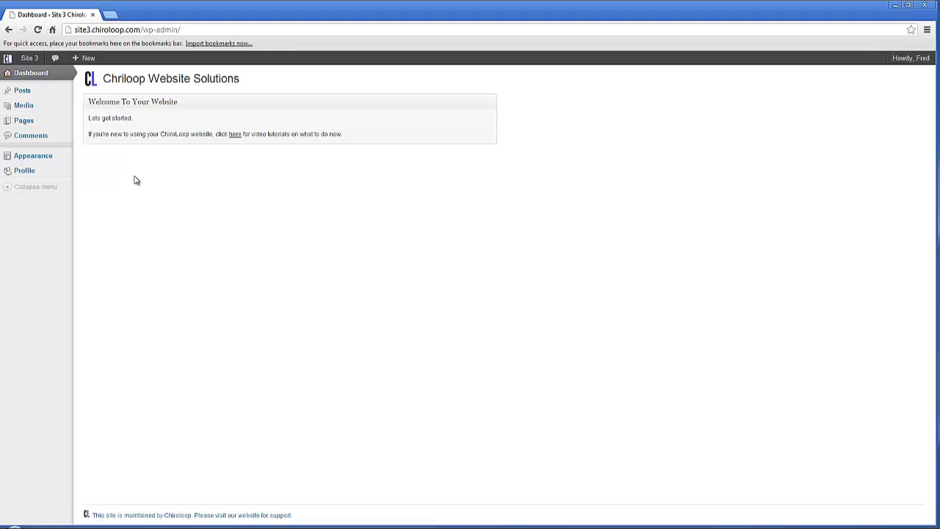
# Step: Start a new page from the site's list of pages
pyautogui.click(25, 125)
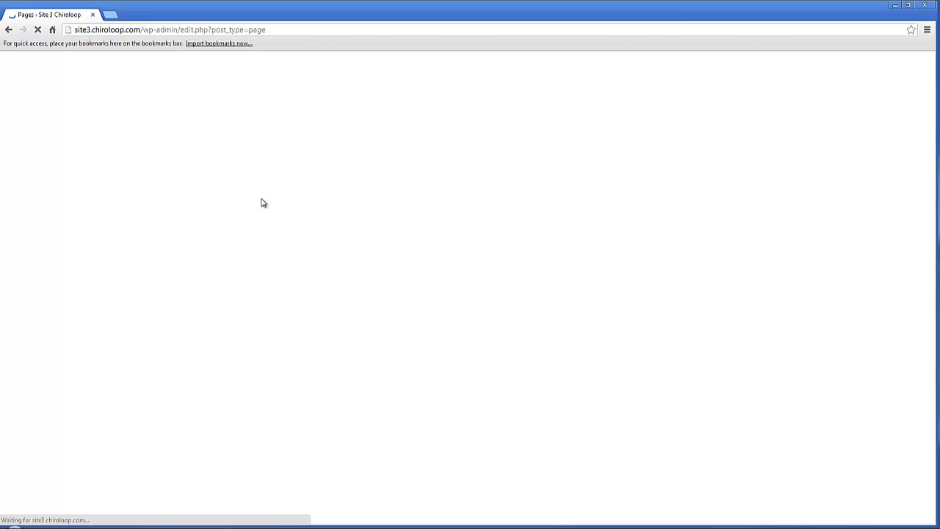
pyautogui.click(162, 79)
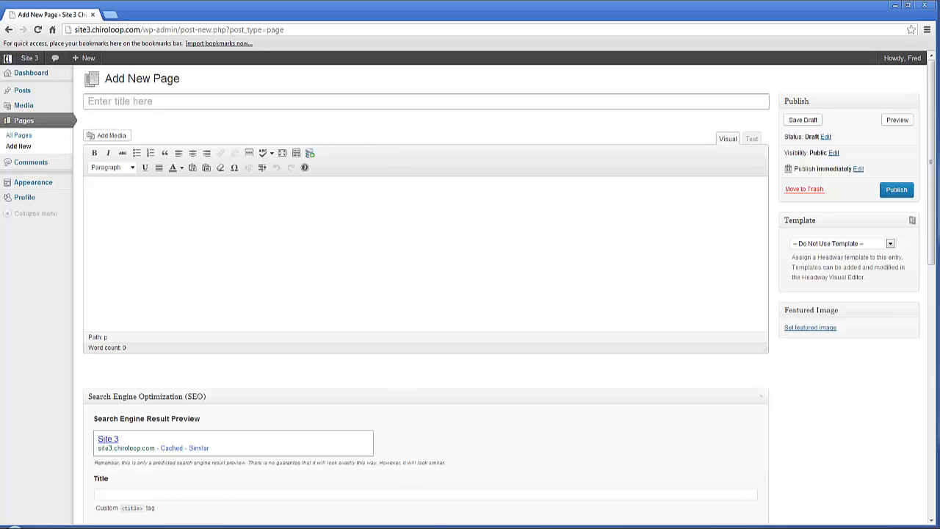
# Step: Switch to Fall Sports.doc in Word, copy the paragraphs from "Any of your students" through "for more information." and close the document
pyautogui.click(402, 527)
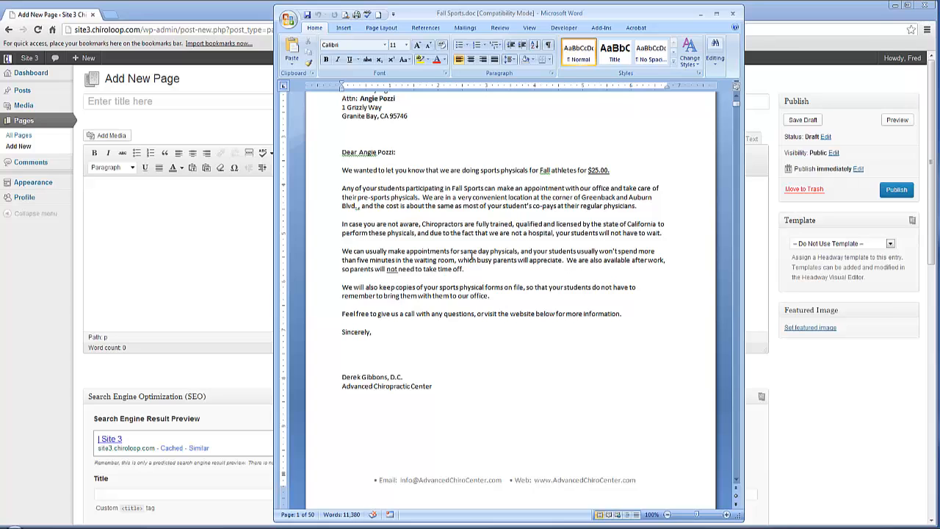
pyautogui.scroll(2, 471, 255)
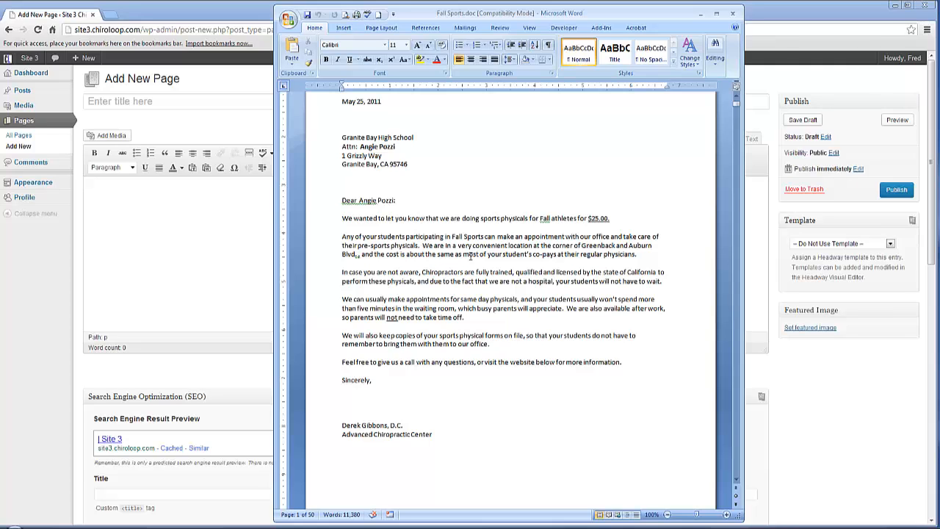
pyautogui.moveTo(341, 235); pyautogui.dragTo(627, 362)
pyautogui.rightClick(498, 248)
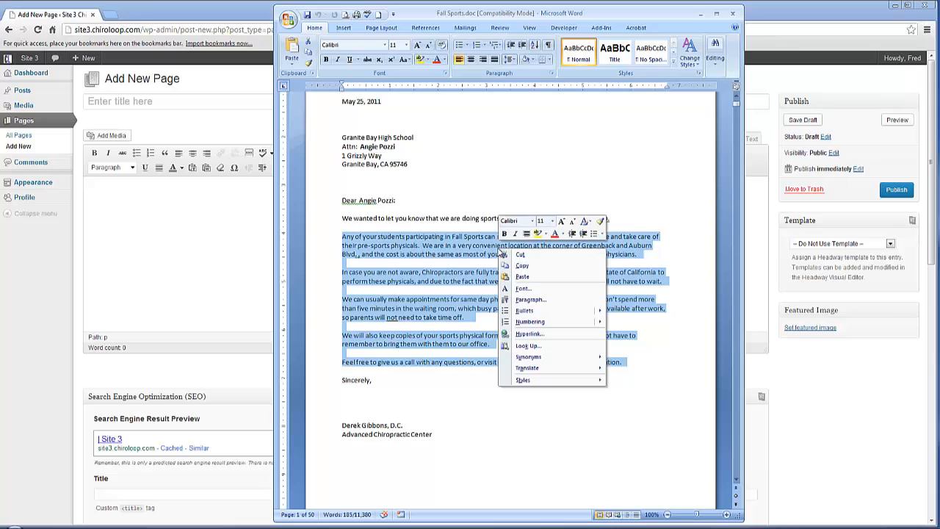
pyautogui.click(517, 267)
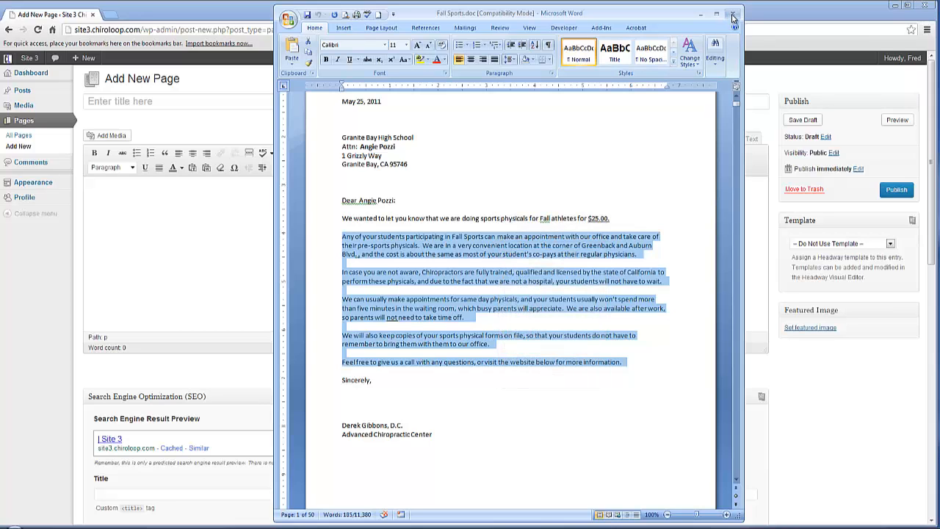
pyautogui.click(732, 13)
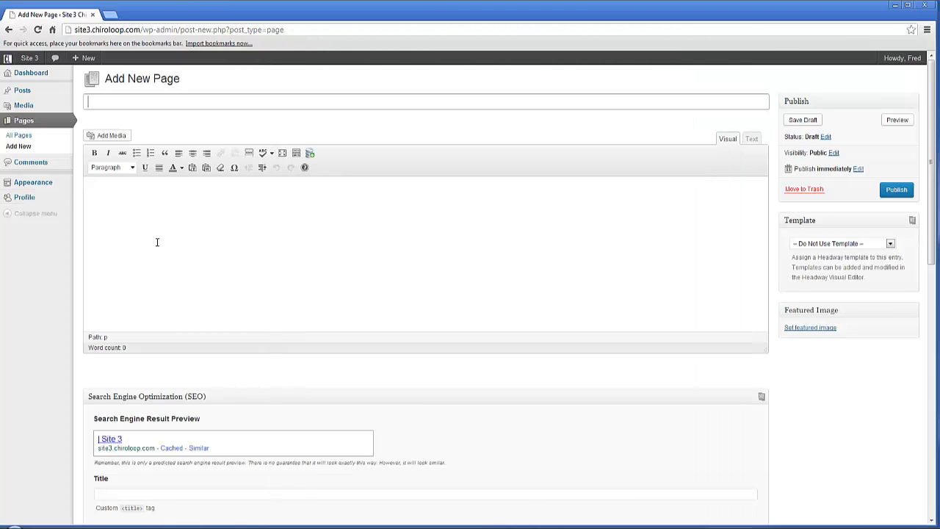
# Step: Insert the copied letter text into the page body using Paste from Word
pyautogui.click(207, 168)
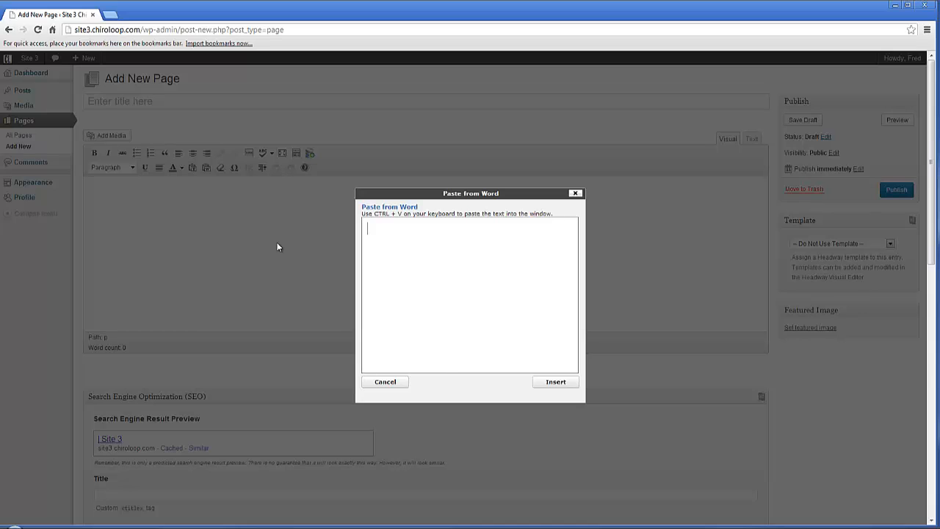
pyautogui.hotkey('ctrl', 'v')
pyautogui.click(552, 382)
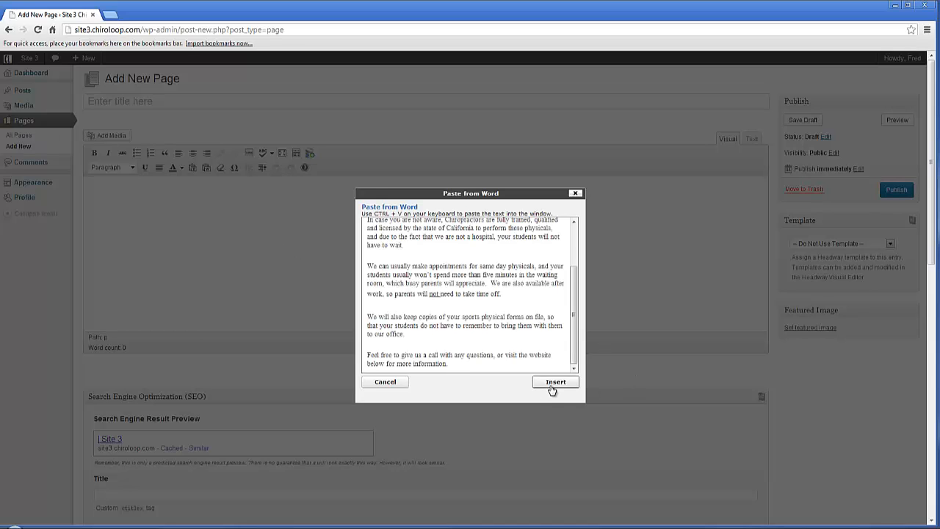
pyautogui.scroll(2, 386, 288)
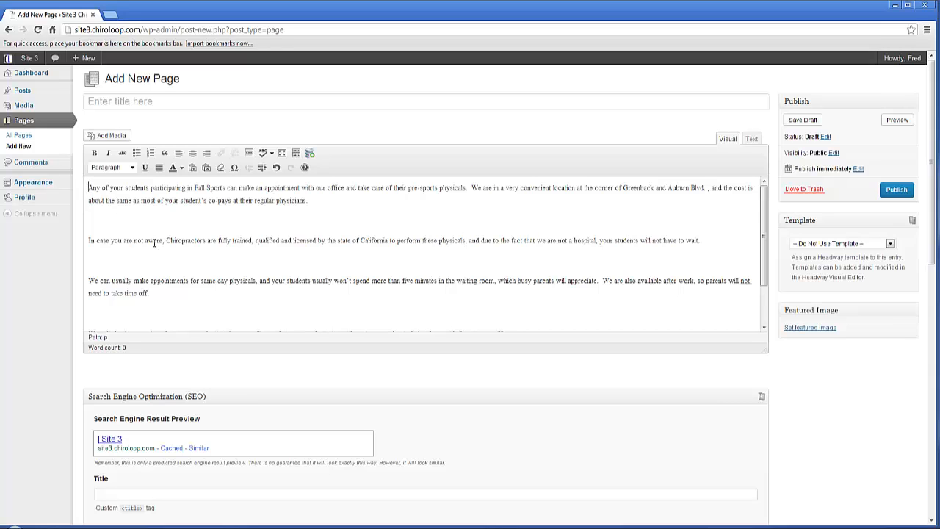
# Step: Shorten the opening words "Any of your students" in the first paragraph to "Students"
pyautogui.press('Delete')
pyautogui.press('Delete')
pyautogui.press('Delete')
pyautogui.press('Delete')
pyautogui.press('Delete')
pyautogui.press('Delete')
pyautogui.press('Delete')
pyautogui.press('Delete')
pyautogui.press('Delete')
pyautogui.press('Delete')
pyautogui.press('Delete')
pyautogui.press('Delete')
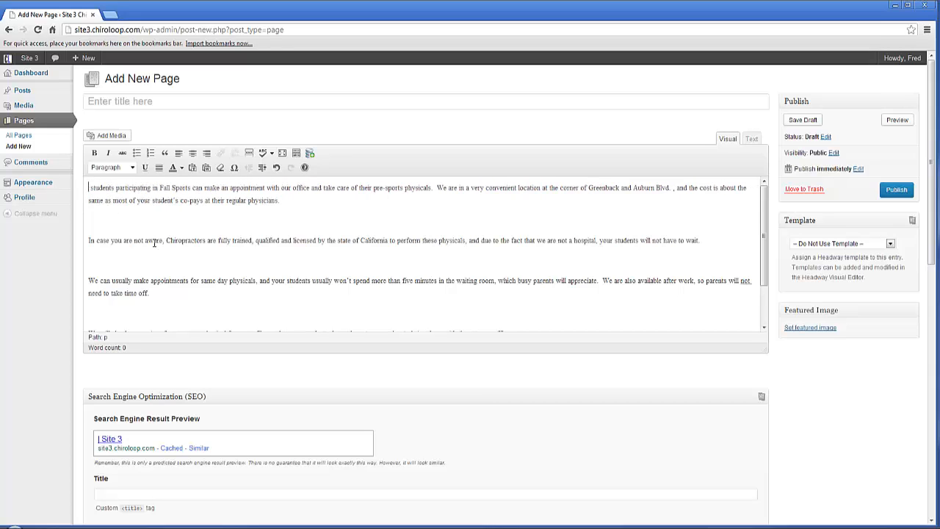
pyautogui.press('Delete')
pyautogui.write('S')
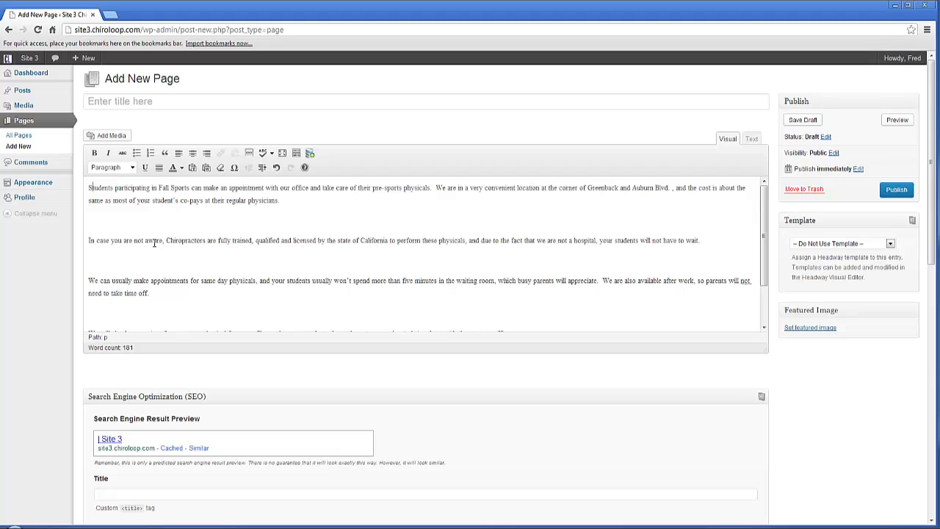
# Step: Title the new page "Sports Physicals"
pyautogui.click(251, 103)
pyautogui.write('S')
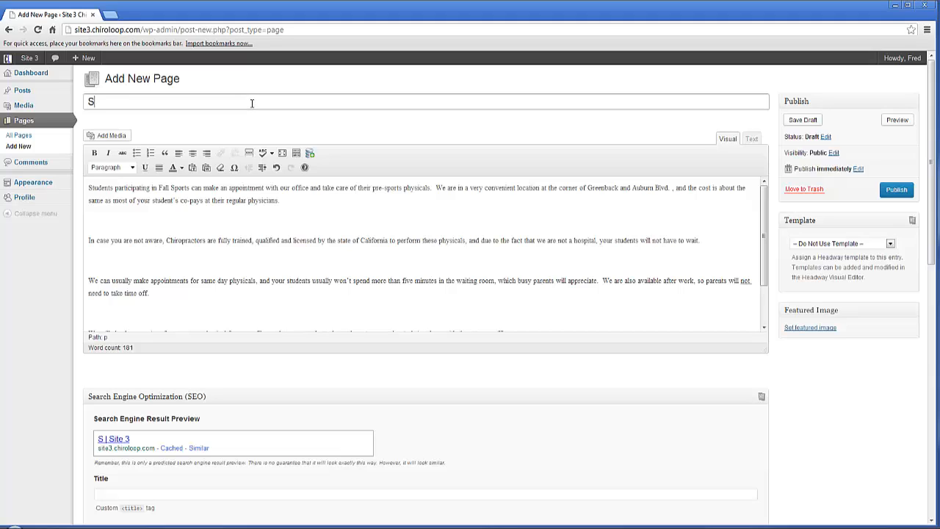
pyautogui.write('ports P')
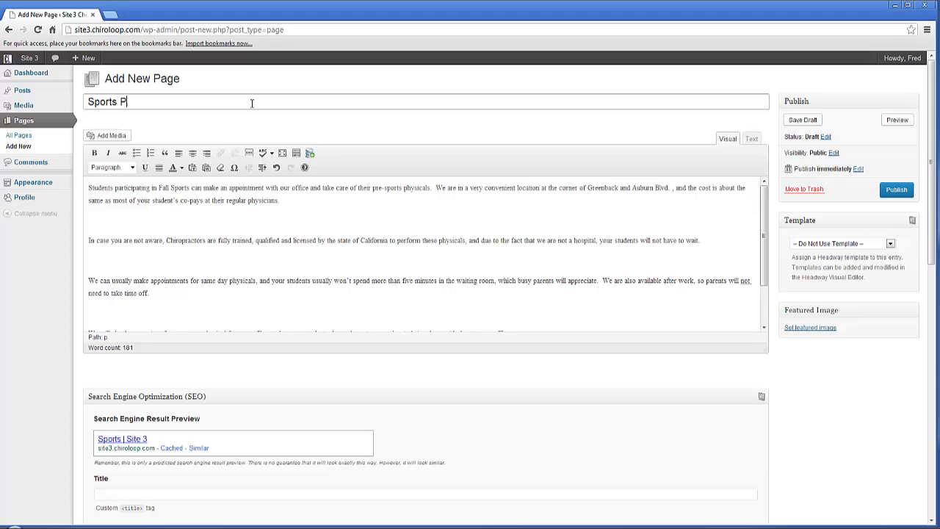
pyautogui.write('hysicals')
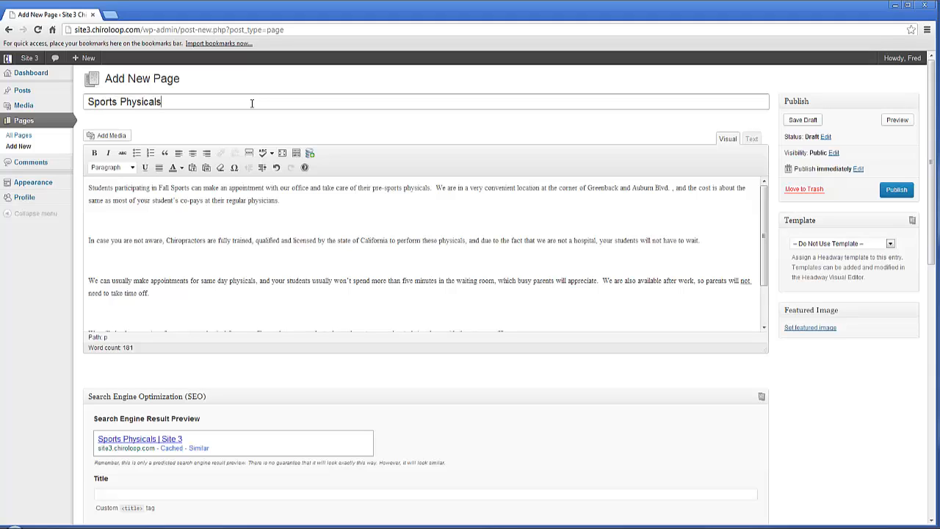
pyautogui.press('Tab')
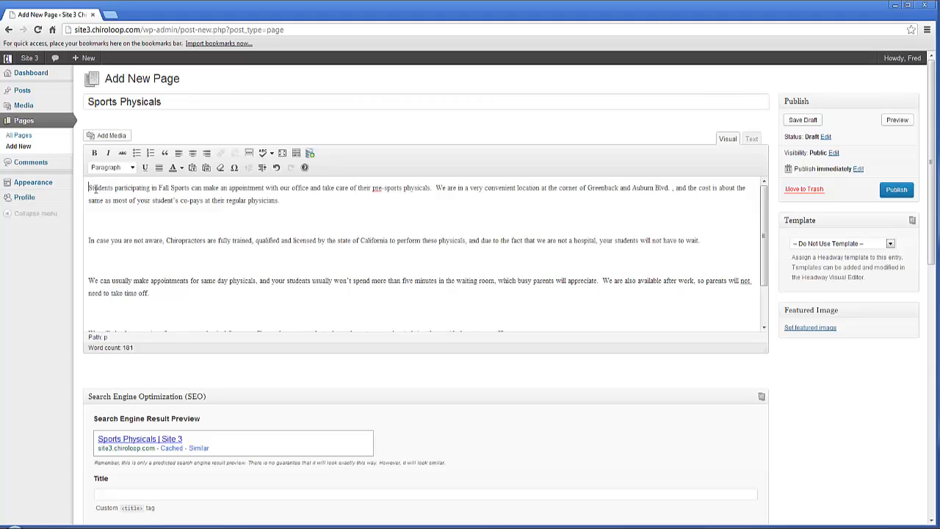
# Step: Upload the image sports-physicals.jpg from the Desktop as media for the start of the page body
pyautogui.click(116, 139)
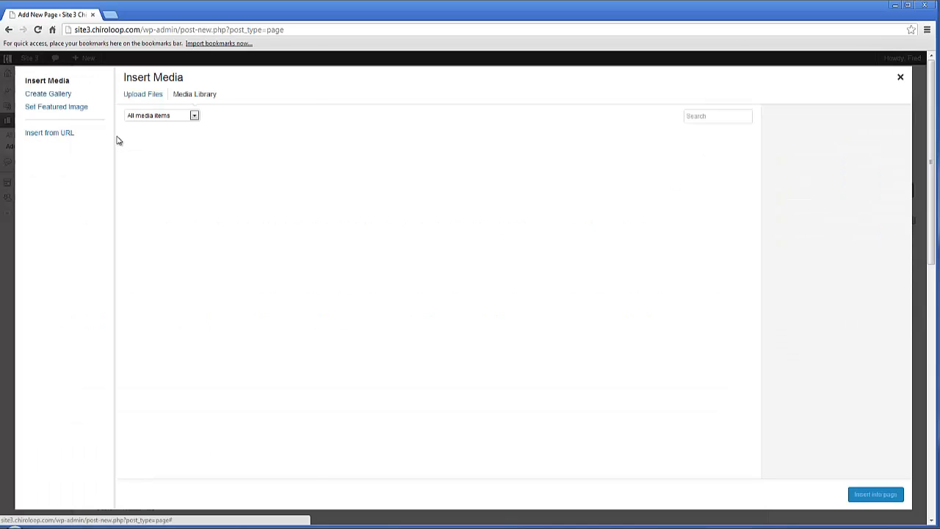
pyautogui.click(140, 98)
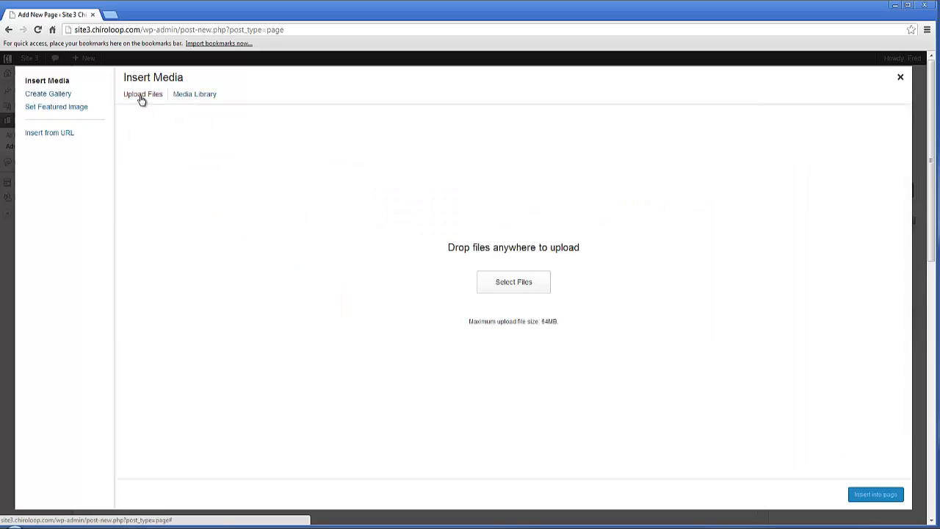
pyautogui.click(514, 286)
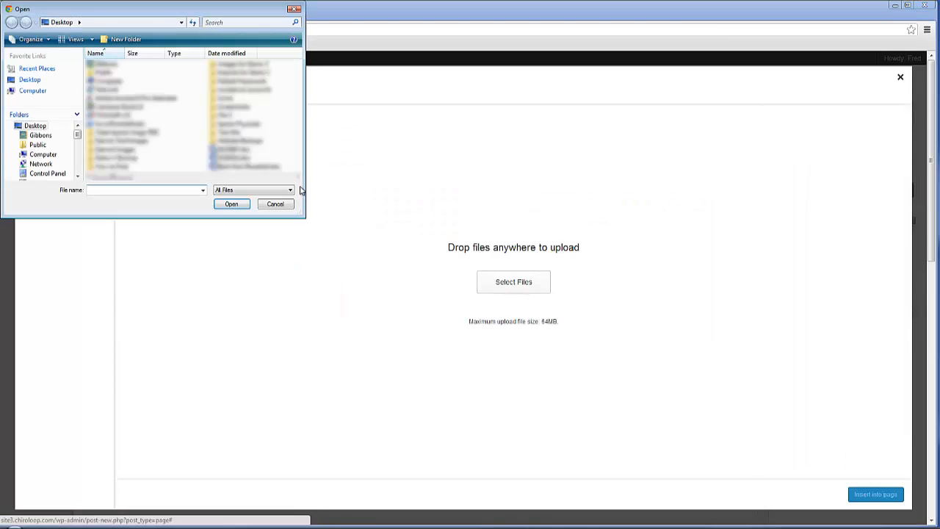
pyautogui.click(297, 178)
pyautogui.click(297, 178)
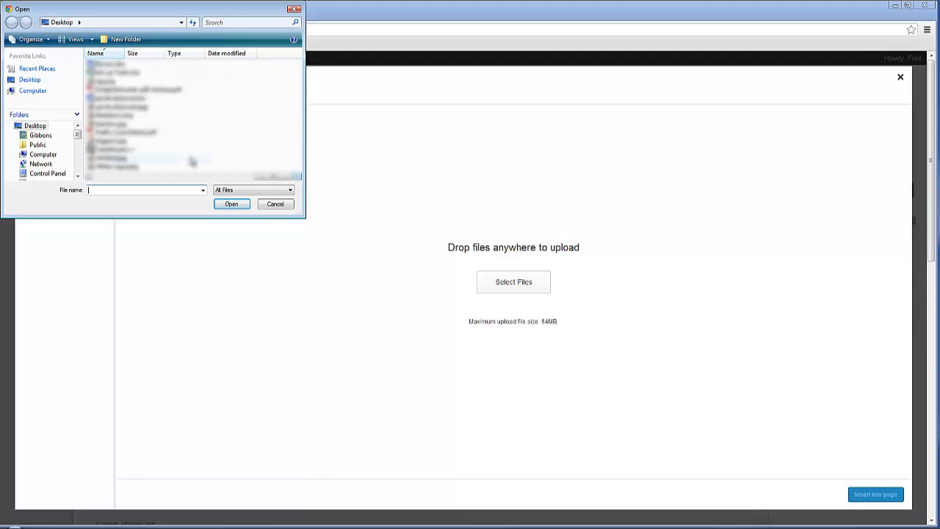
pyautogui.doubleClick(127, 115)
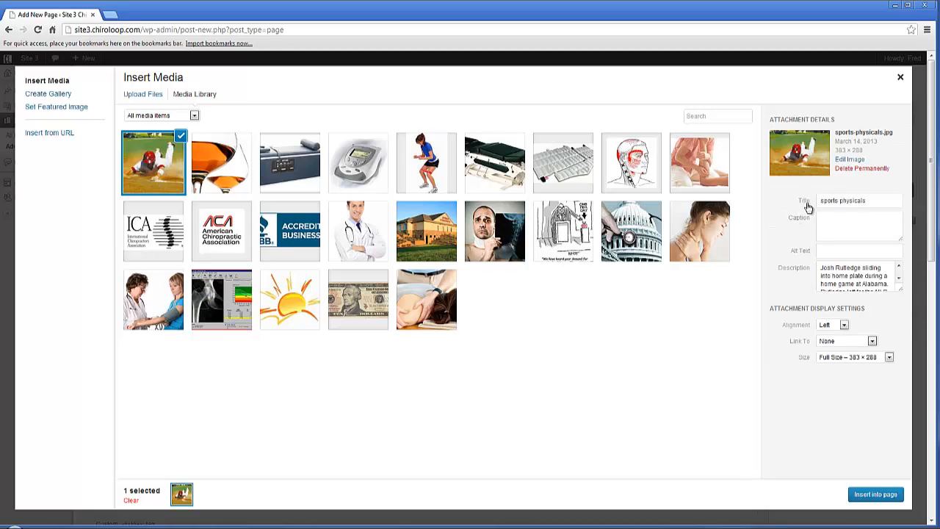
# Step: Set the image's alt text to "Sliding into home" and clear its description
pyautogui.click(841, 251)
pyautogui.write('Sliding into home')
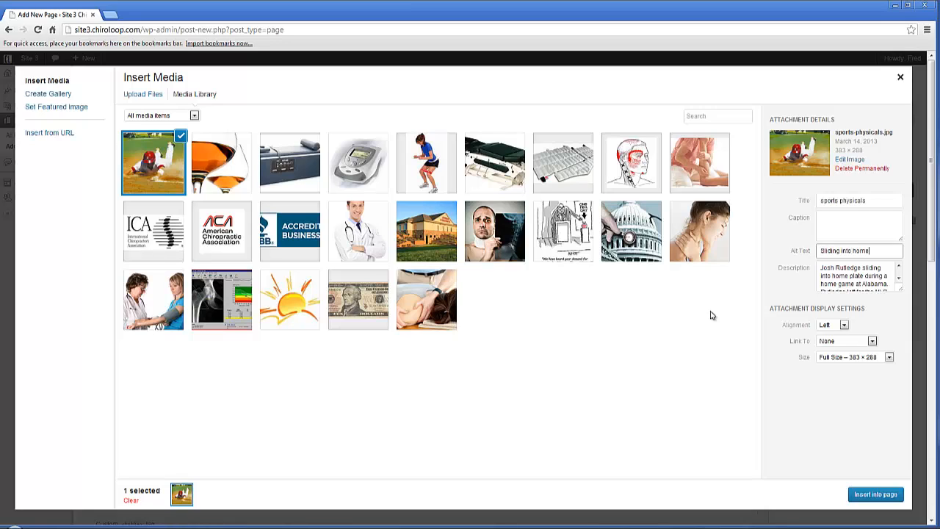
pyautogui.moveTo(822, 266); pyautogui.dragTo(880, 299)
pyautogui.write('J')
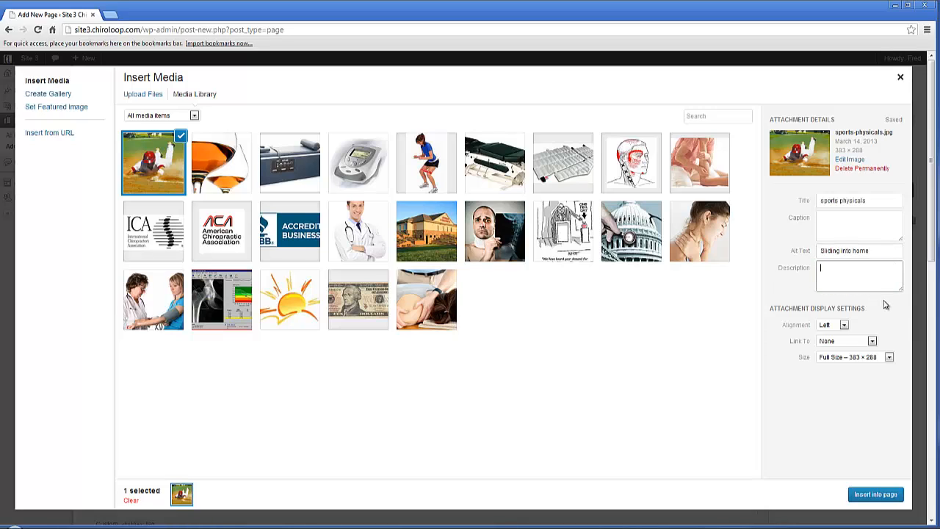
# Step: Set the image's alignment to Right and insert it into the page
pyautogui.click(844, 327)
pyautogui.click(837, 350)
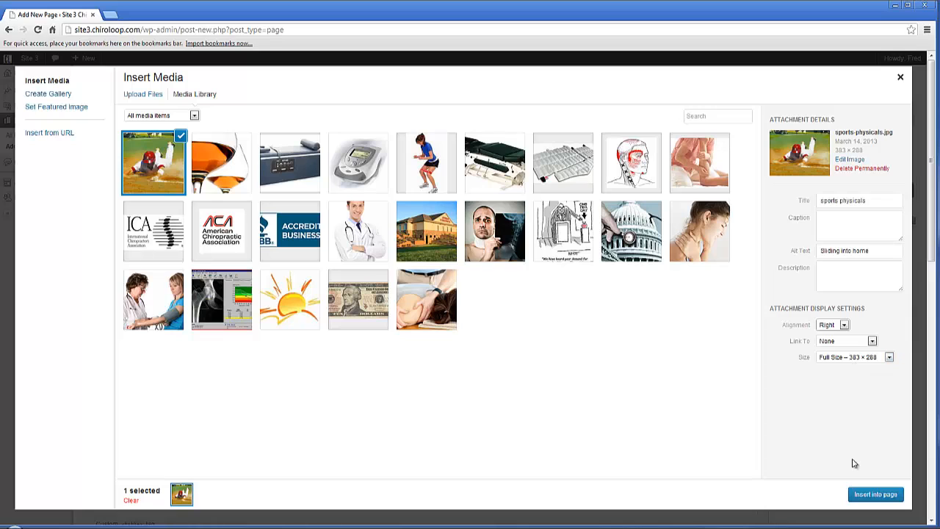
pyautogui.click(868, 496)
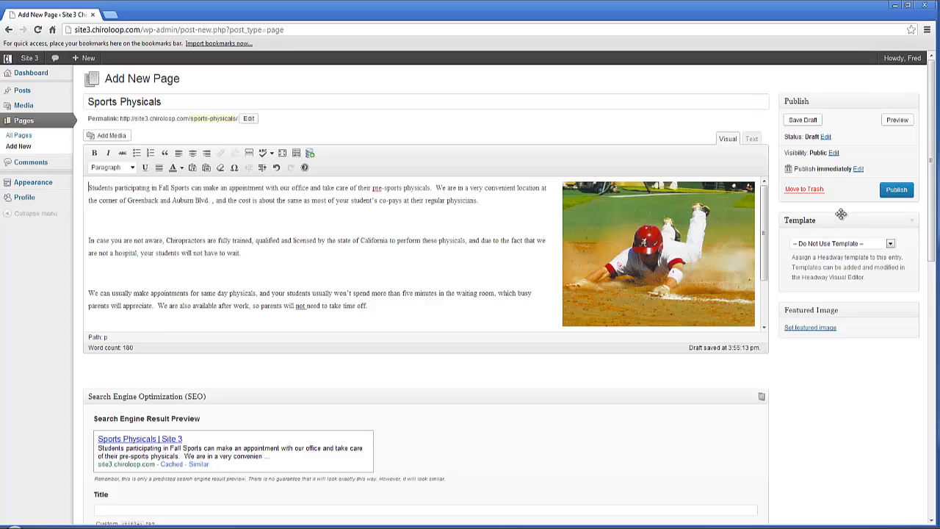
# Step: Publish the Sports Physicals page and open its live version in a new browser tab
pyautogui.click(895, 191)
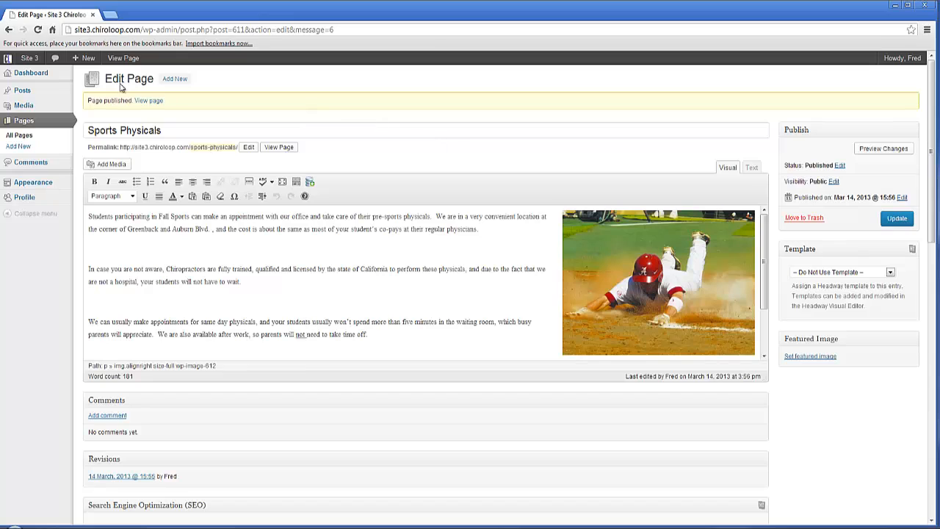
pyautogui.rightClick(117, 59)
pyautogui.click(134, 65)
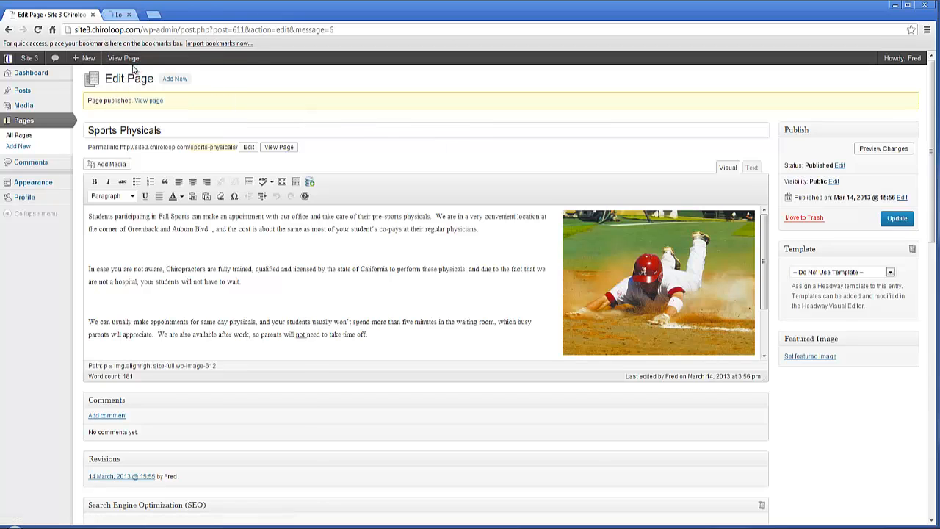
pyautogui.click(147, 14)
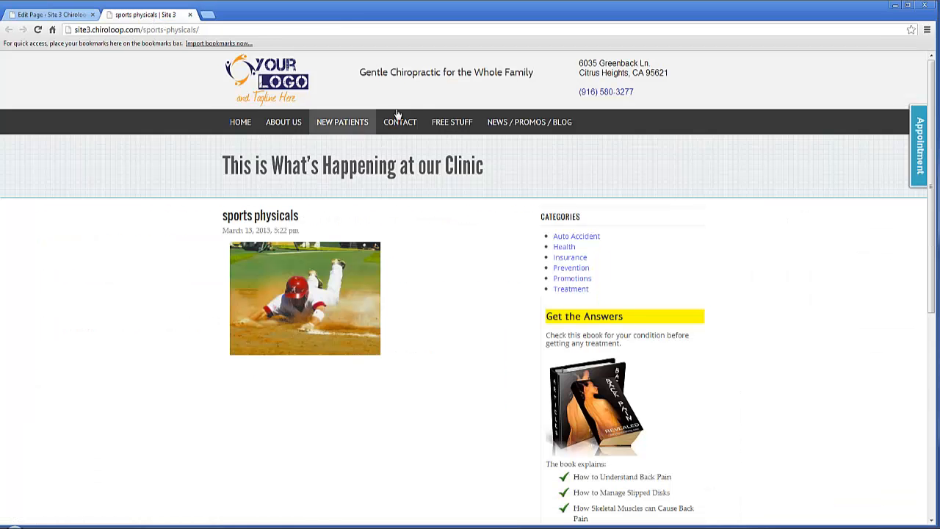
# Step: Reload the live Sports Physicals page and review its image and text down to the last paragraph
pyautogui.click(37, 30)
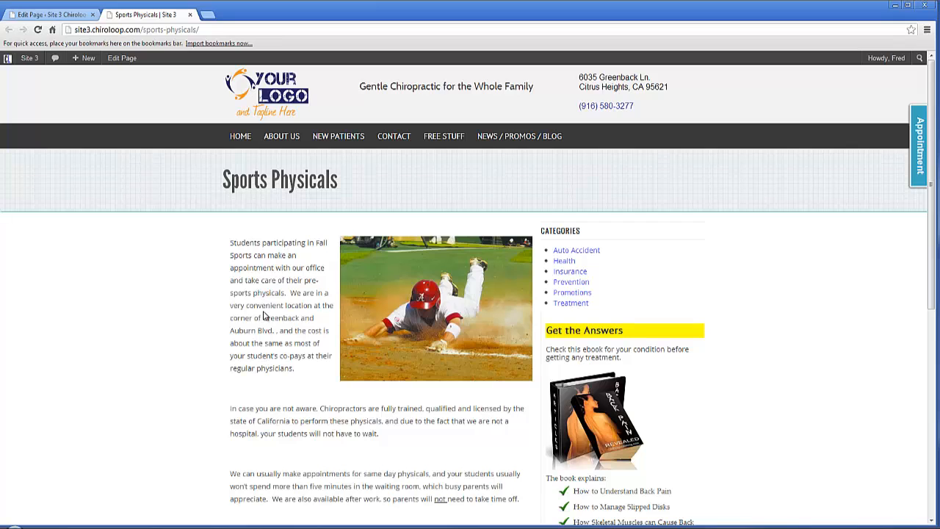
pyautogui.scroll(-1, 265, 316)
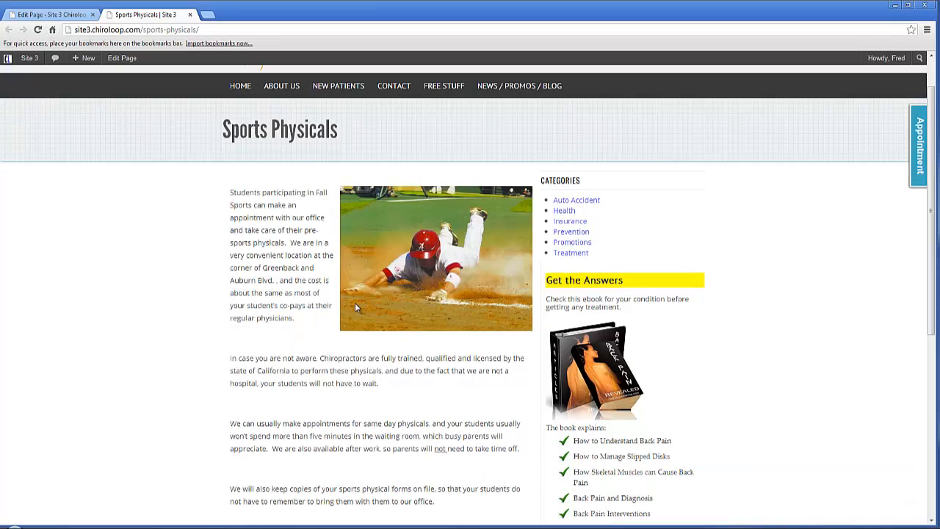
pyautogui.scroll(-2, 619, 301)
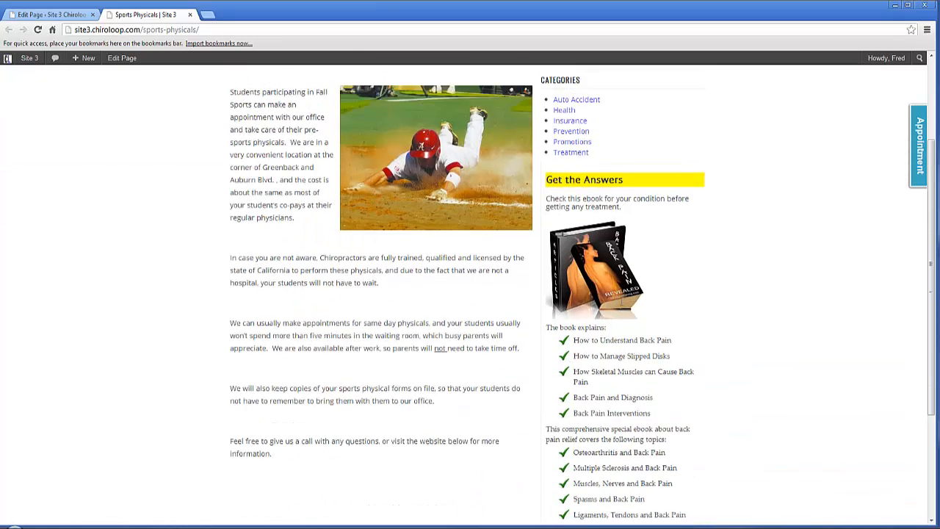
# Step: Assign the Single Column template to the Sports Physicals page and update the page
pyautogui.scroll(3, 624, 303)
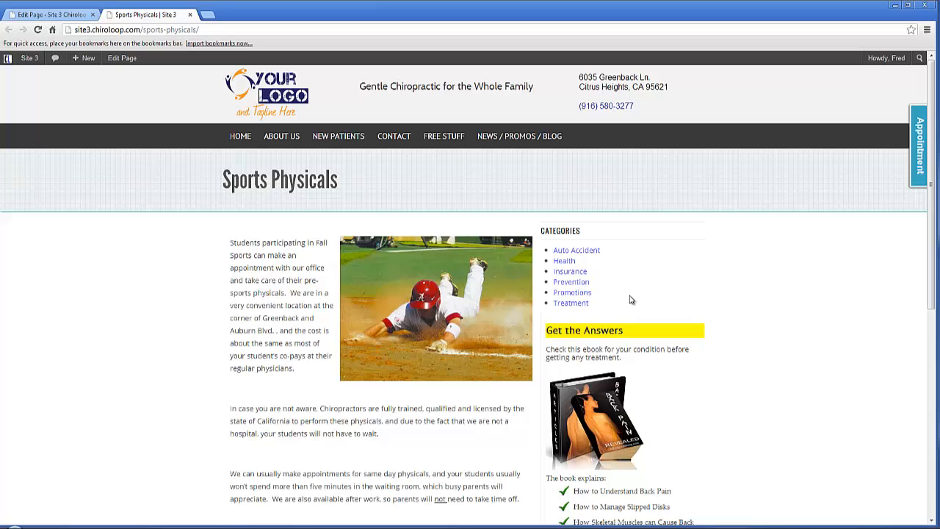
pyautogui.click(86, 16)
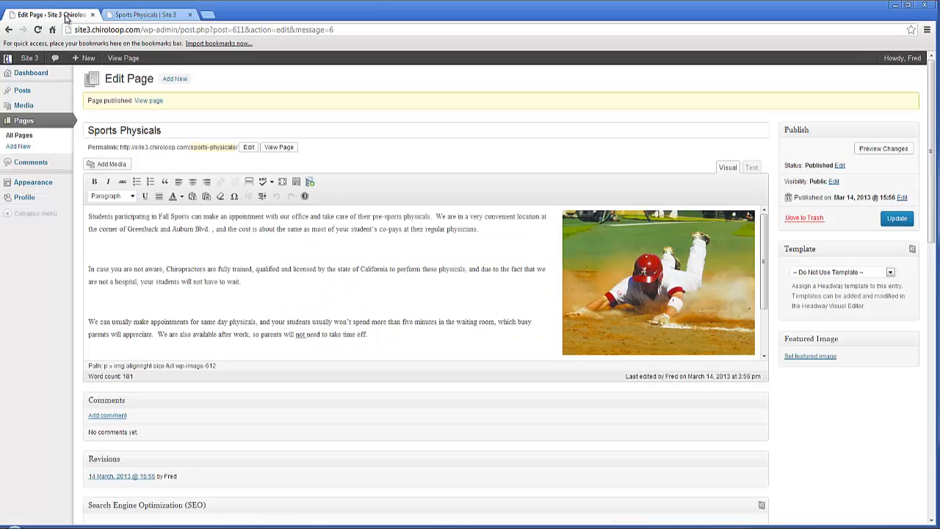
pyautogui.click(890, 274)
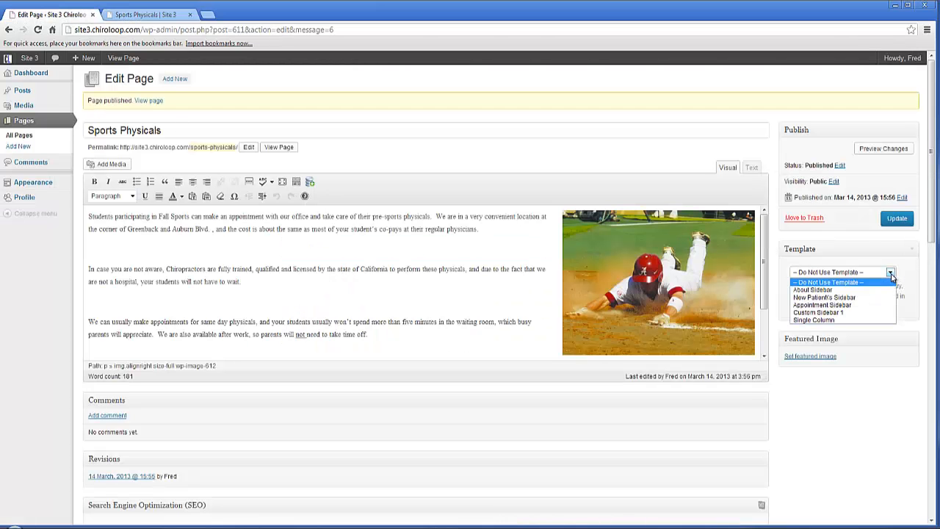
pyautogui.click(830, 320)
pyautogui.click(912, 219)
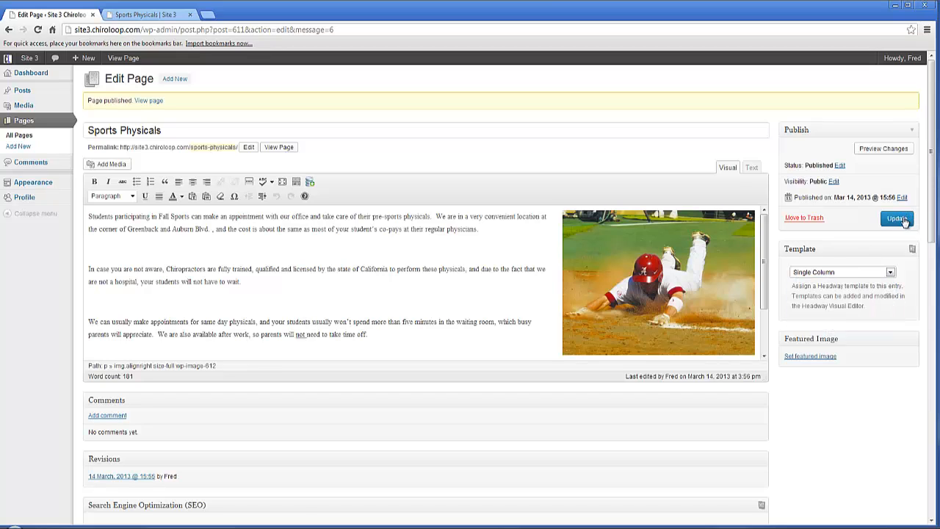
pyautogui.tripleClick(508, 131)
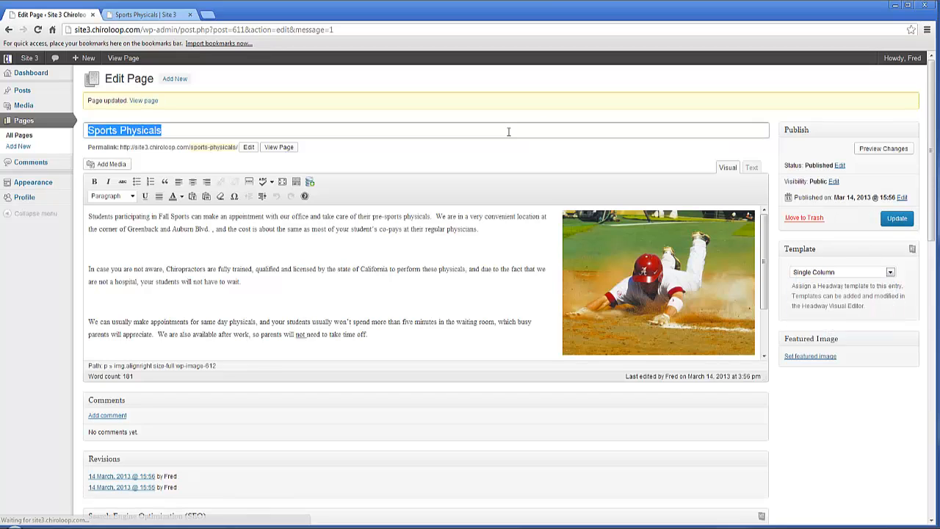
# Step: Reload the live Sports Physicals page and review its single-column layout
pyautogui.click(162, 16)
pyautogui.click(37, 30)
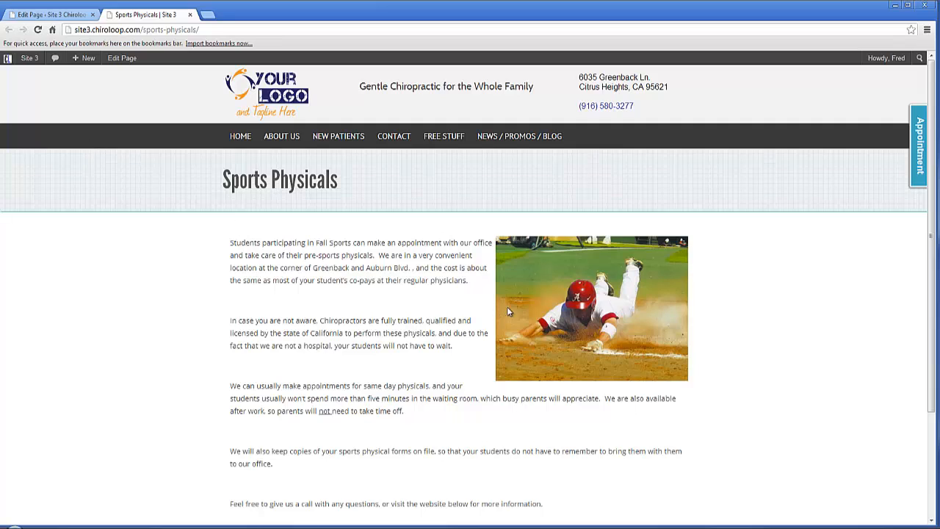
pyautogui.scroll(-3, 424, 257)
pyautogui.scroll(3, 420, 261)
# Step: Assign the Appointment Sidebar template to the Sports Physicals page and update the page
pyautogui.click(52, 18)
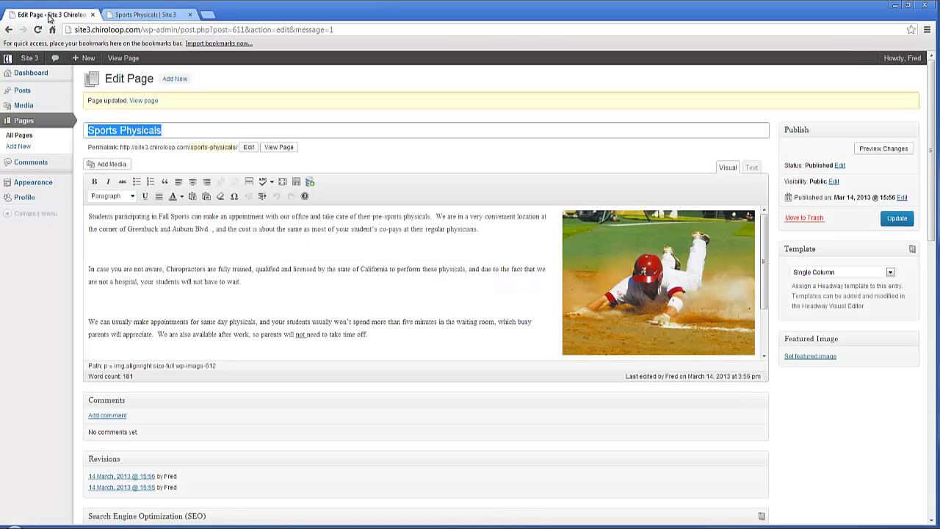
pyautogui.click(890, 276)
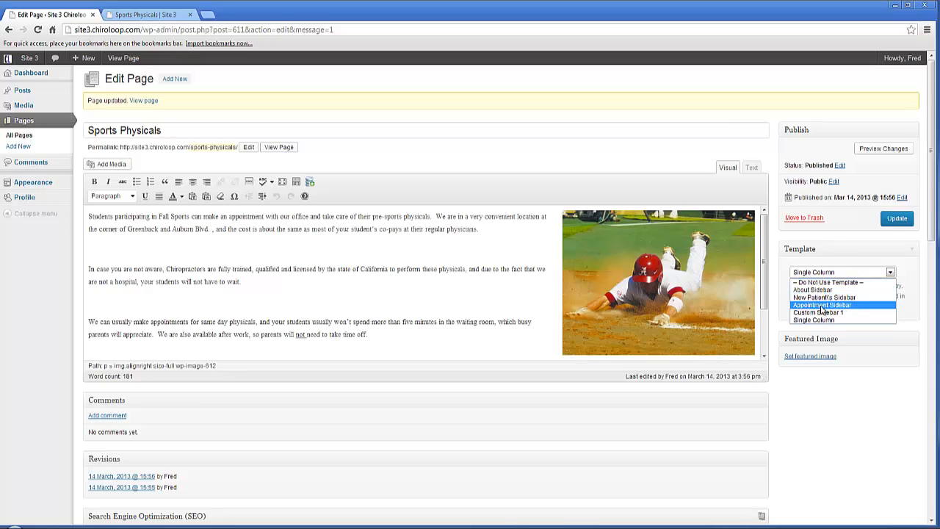
pyautogui.click(821, 304)
pyautogui.click(890, 273)
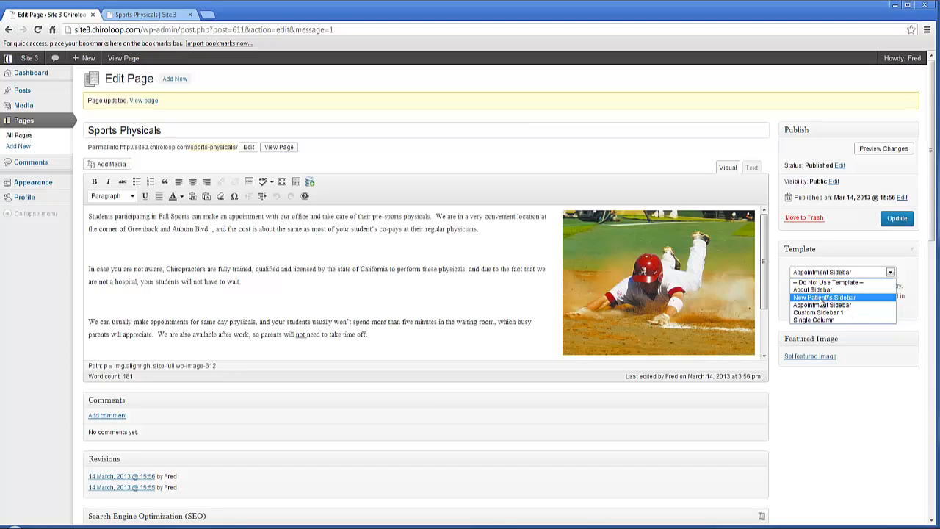
pyautogui.click(896, 218)
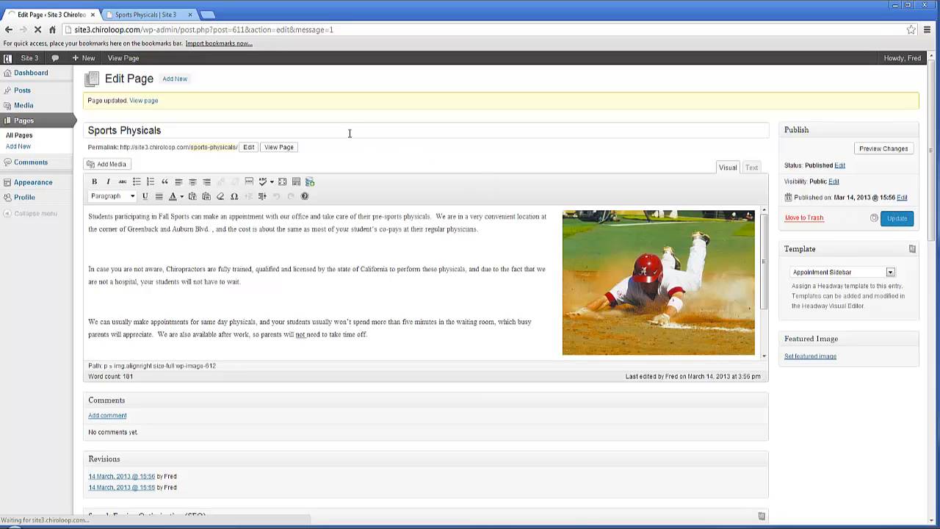
# Step: Reload the live Sports Physicals page, review its Online Appointment Form and go to the site's home page
pyautogui.click(163, 14)
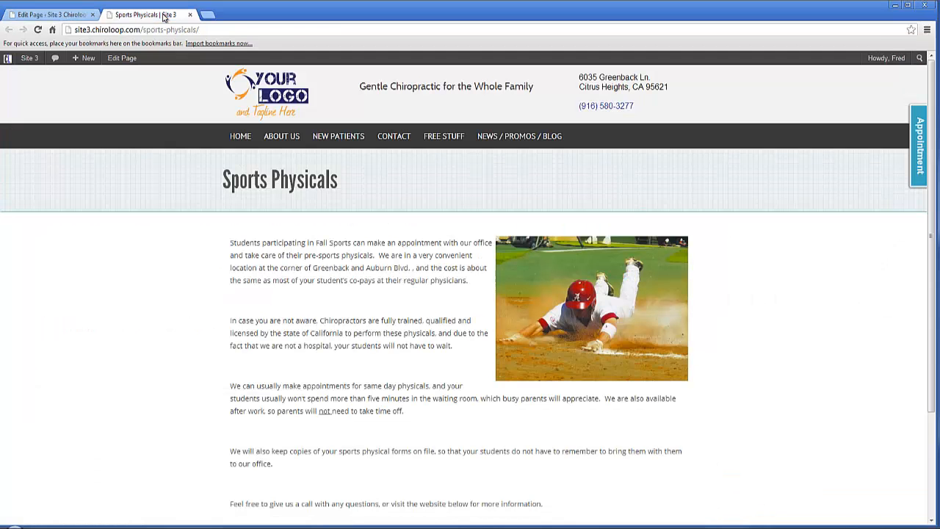
pyautogui.click(38, 29)
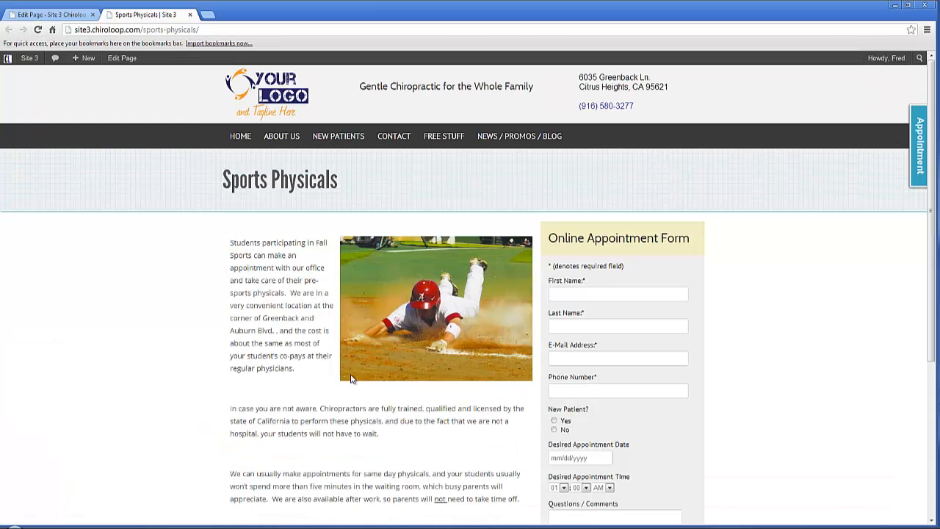
pyautogui.scroll(-4, 320, 302)
pyautogui.scroll(3, 320, 301)
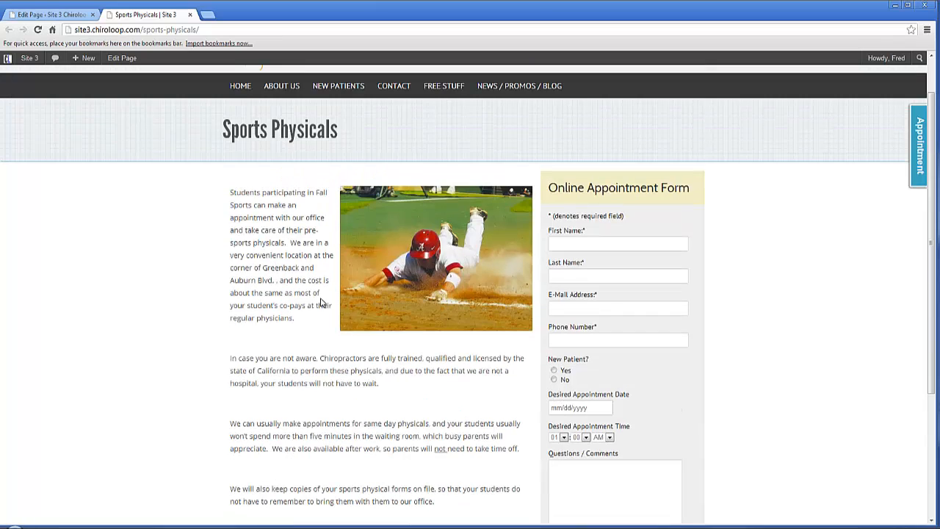
pyautogui.click(573, 245)
pyautogui.click(570, 273)
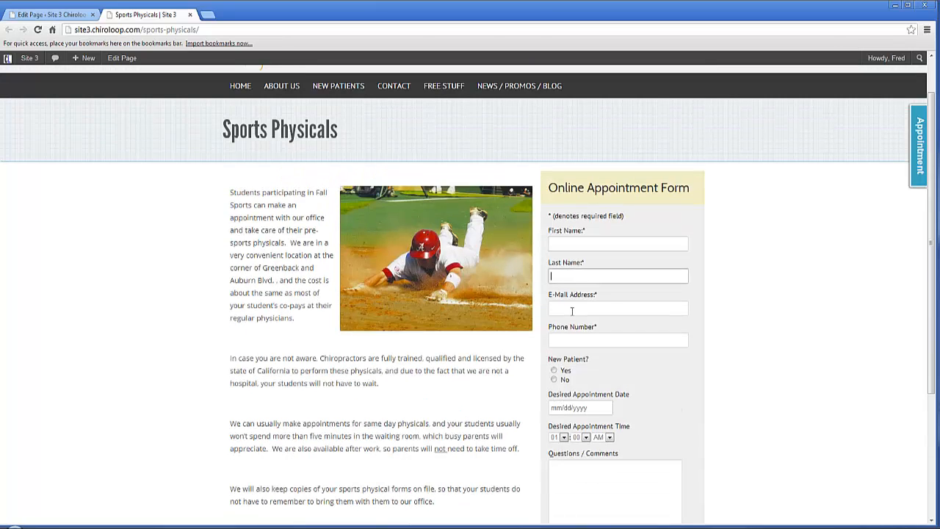
pyautogui.click(572, 309)
pyautogui.scroll(-3, 572, 328)
pyautogui.scroll(4, 261, 278)
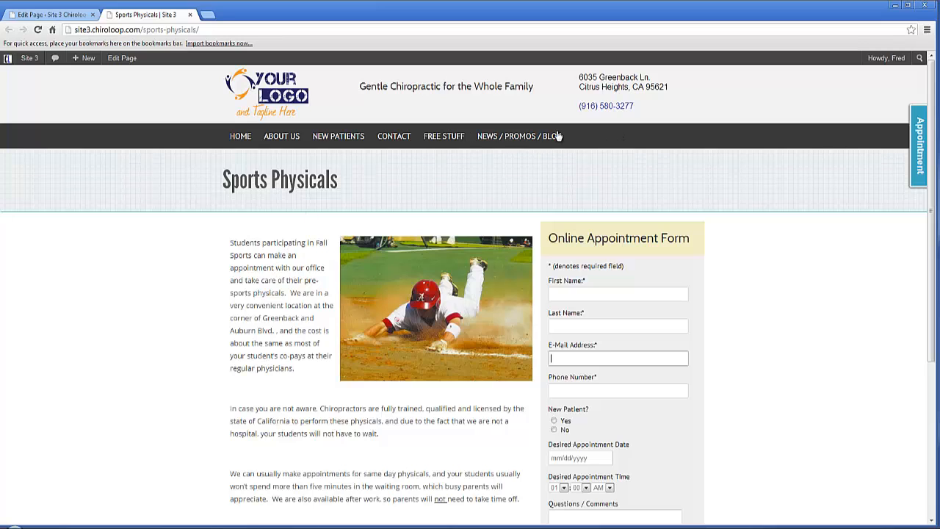
pyautogui.click(240, 136)
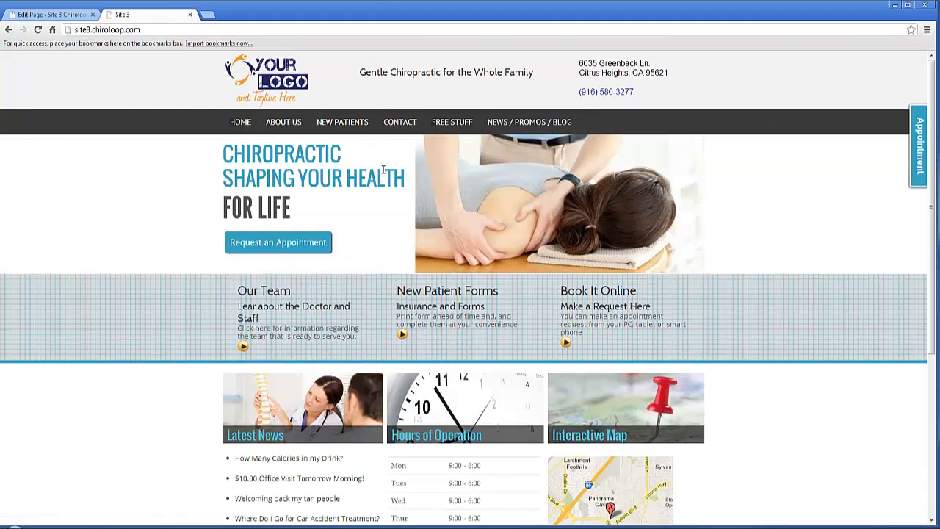
# Step: Add the Sports Physicals page to the Main Navigation menu, save the menu and reload the live home page
pyautogui.click(50, 15)
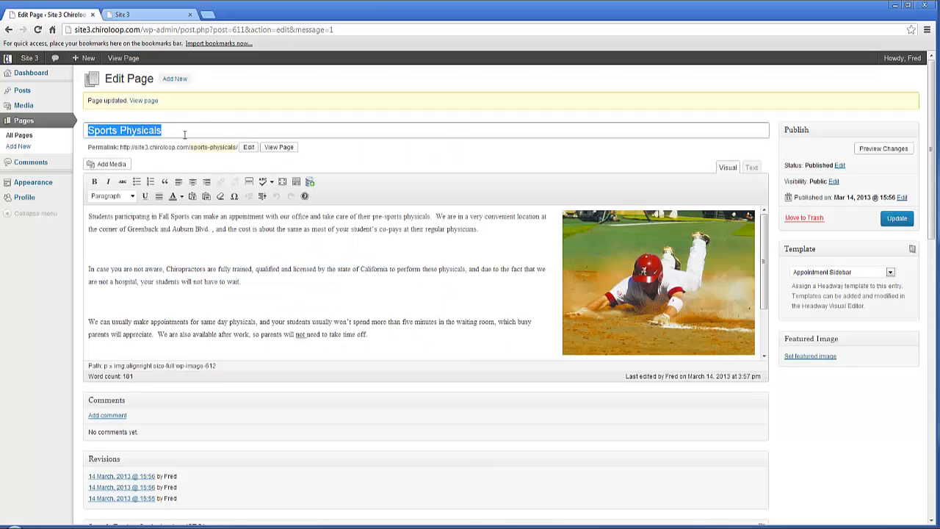
pyautogui.click(91, 181)
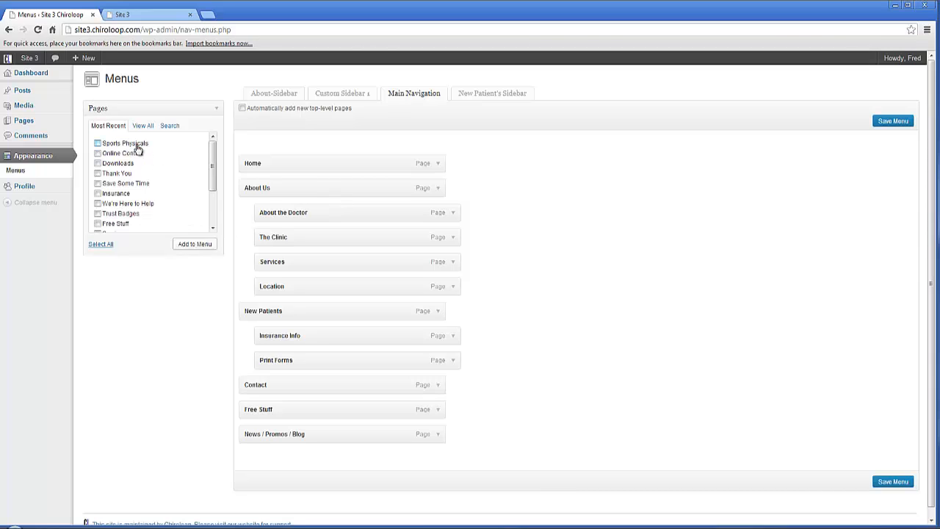
pyautogui.click(194, 244)
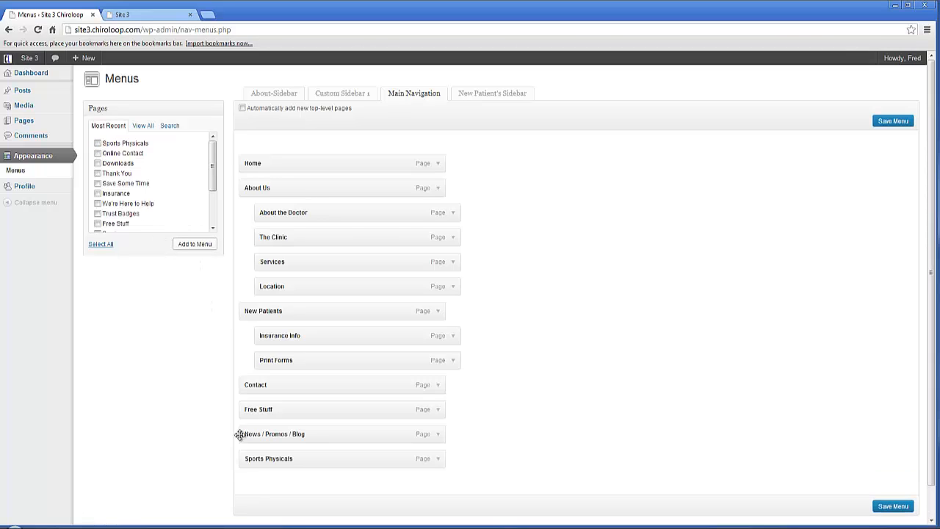
pyautogui.click(888, 506)
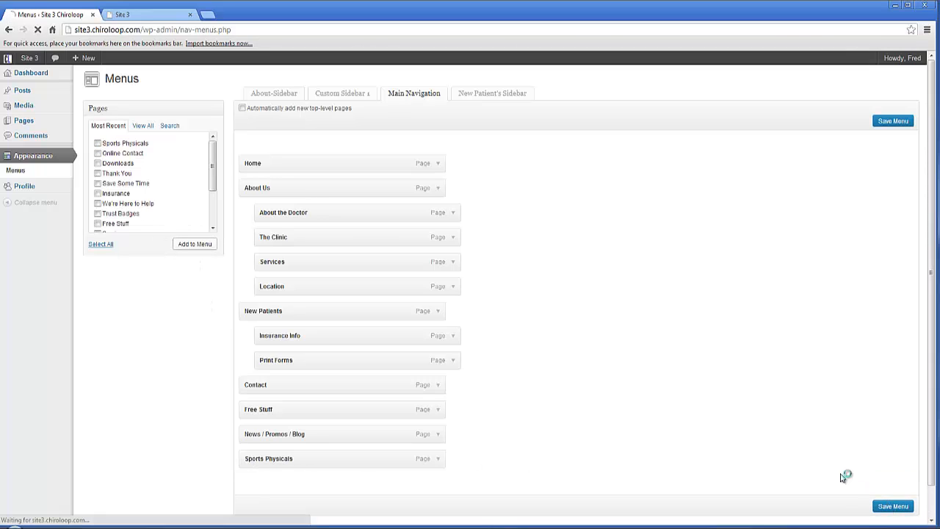
pyautogui.click(147, 14)
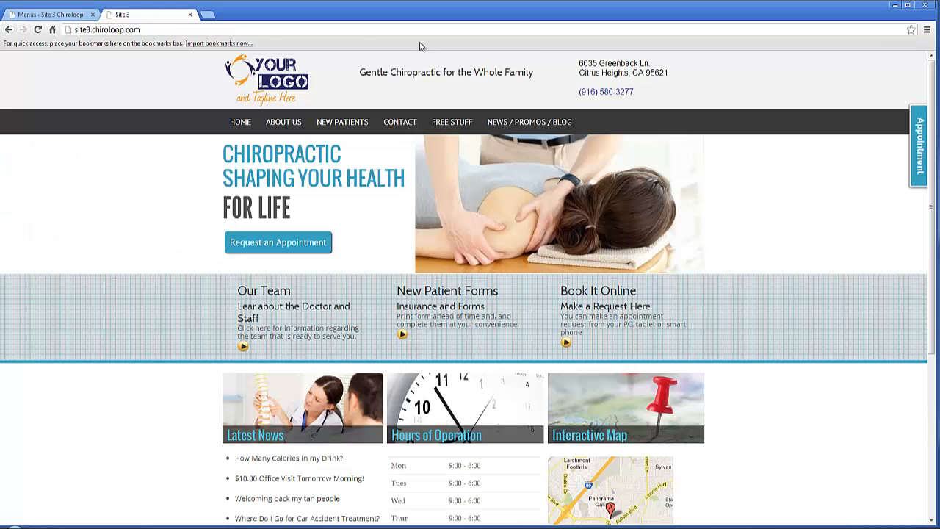
pyautogui.click(38, 30)
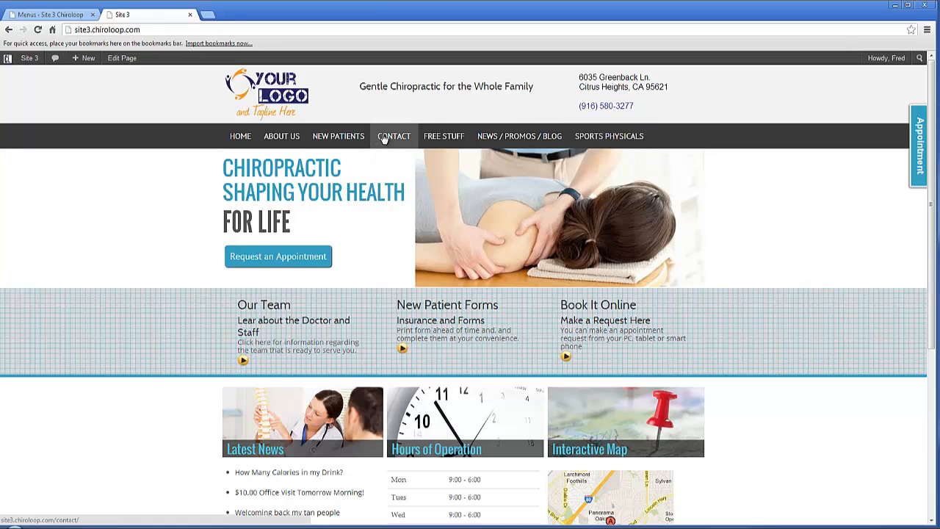
# Step: Move Sports Physicals between Print Forms and Contact as a top-level Main Navigation item, save the menu and reload the live home page
pyautogui.click(61, 15)
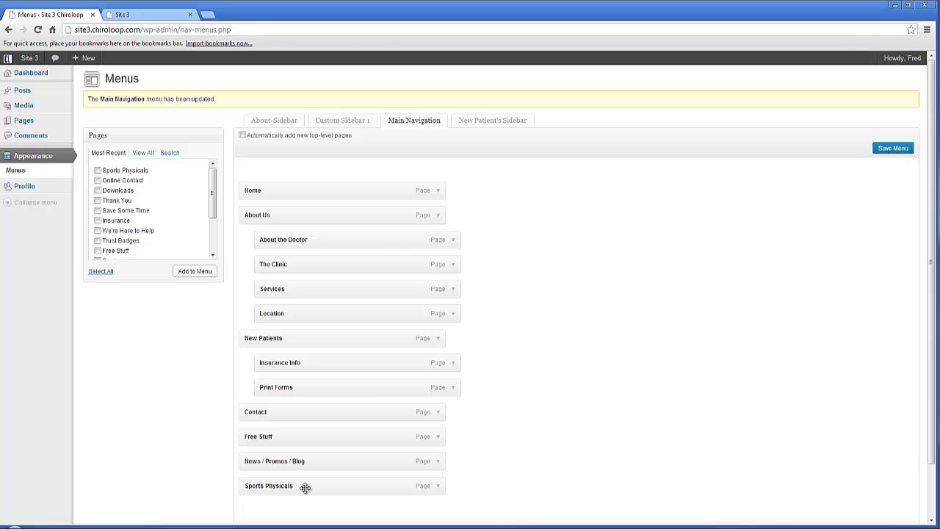
pyautogui.moveTo(305, 488); pyautogui.dragTo(304, 419)
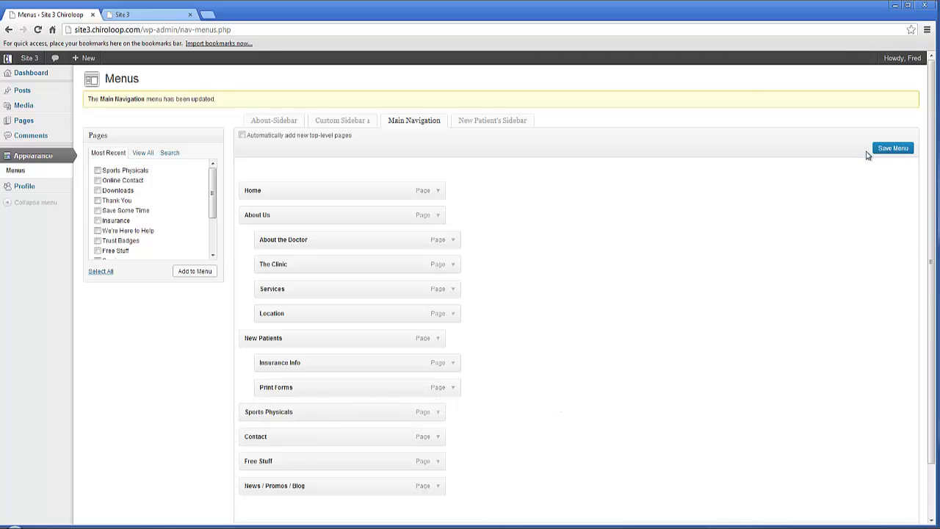
pyautogui.click(890, 150)
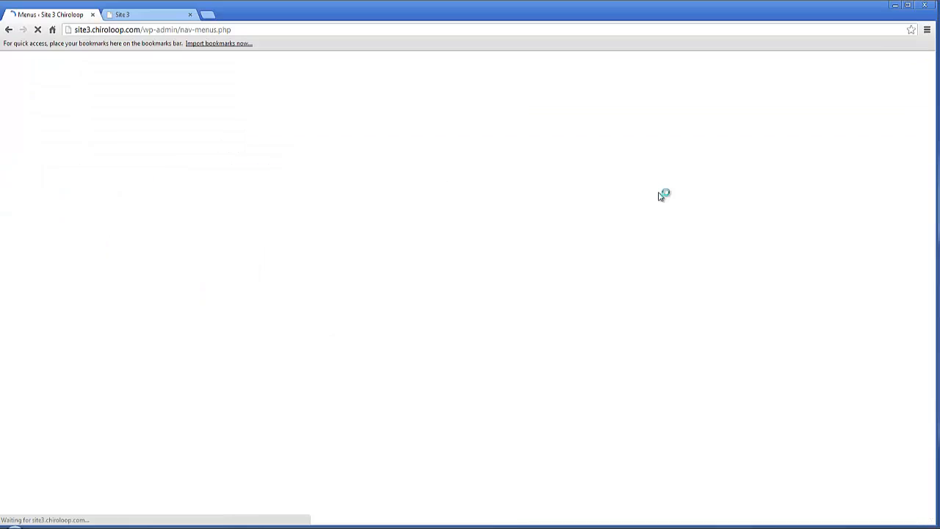
pyautogui.click(154, 16)
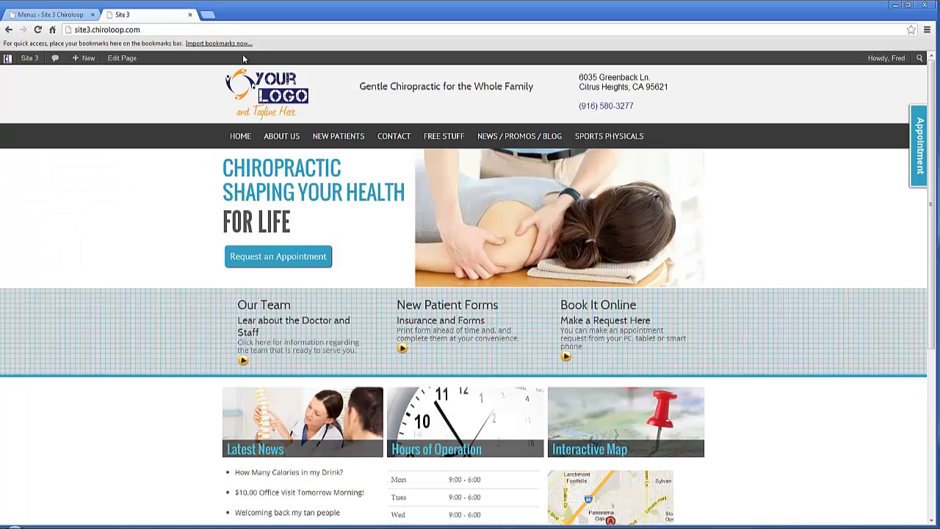
pyautogui.click(39, 30)
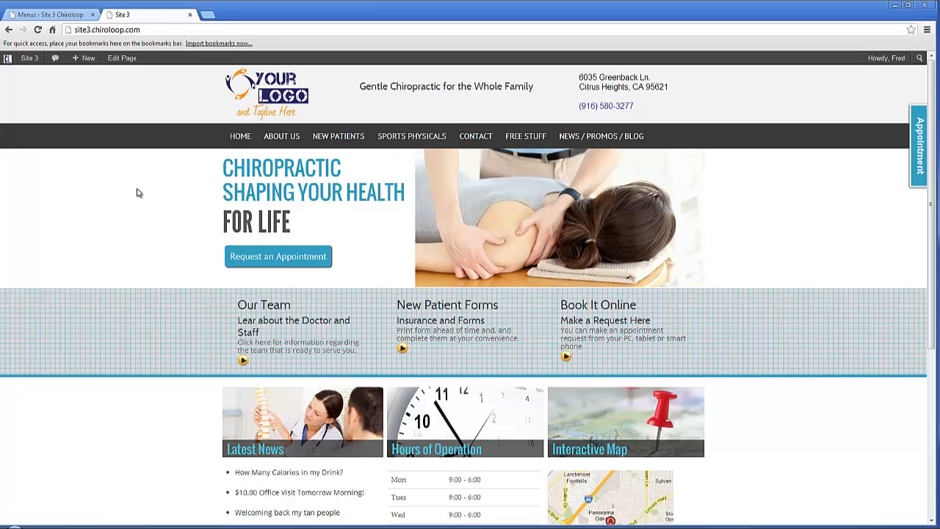
# Step: View the live About Us page, remove Services from the About-Sidebar menu, save the menu and reload the live page
pyautogui.click(287, 140)
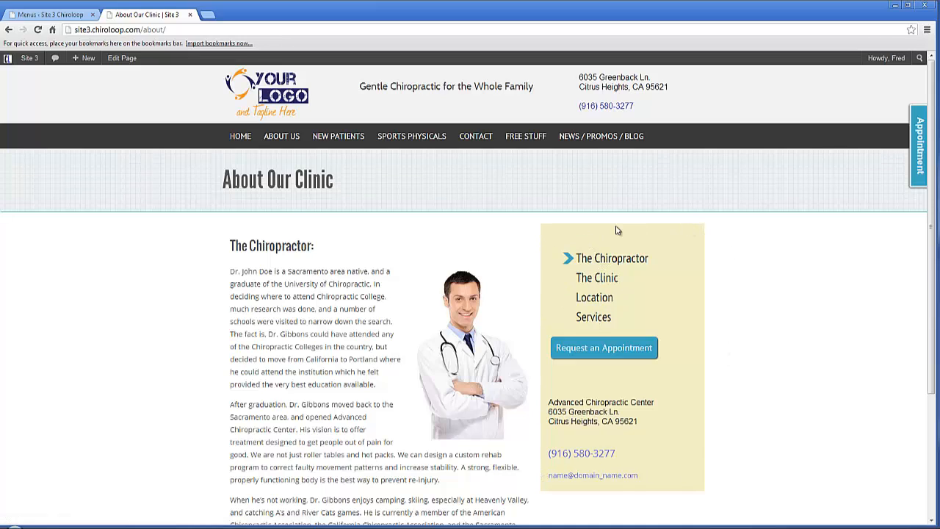
pyautogui.click(70, 17)
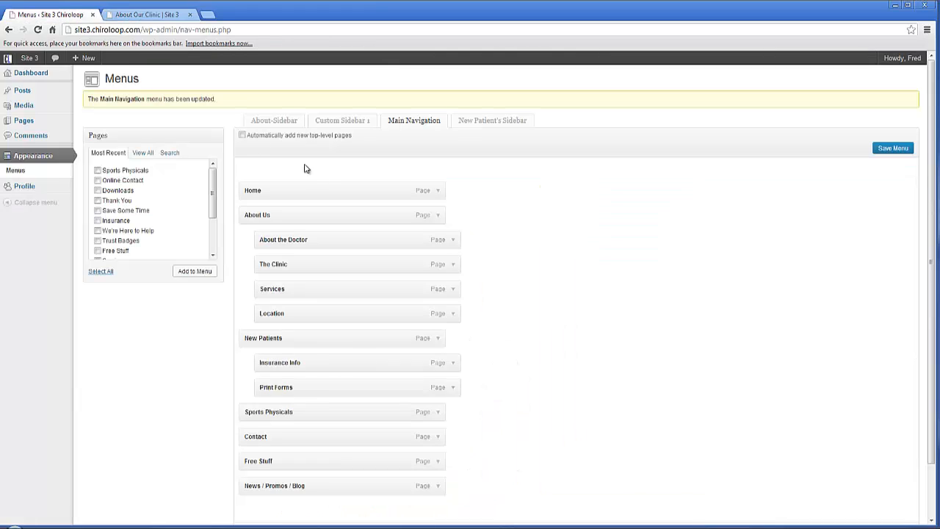
pyautogui.click(273, 120)
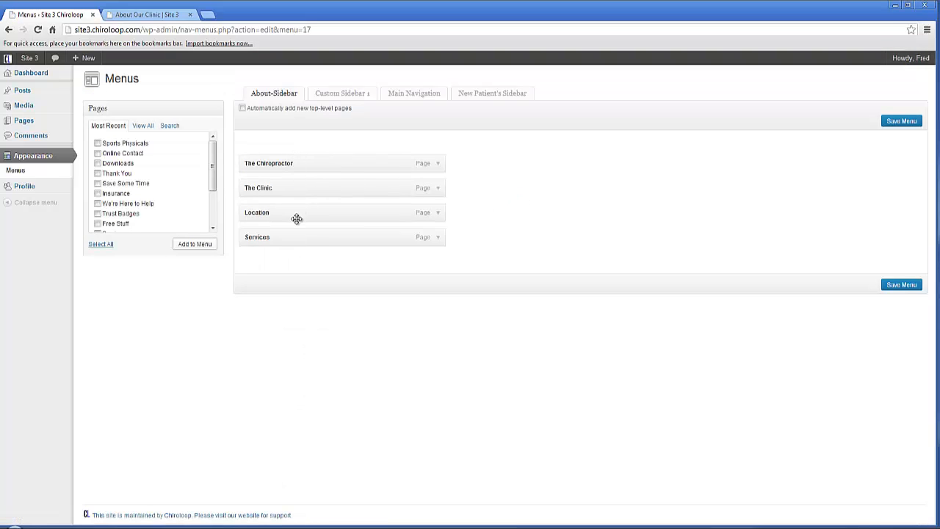
pyautogui.click(438, 240)
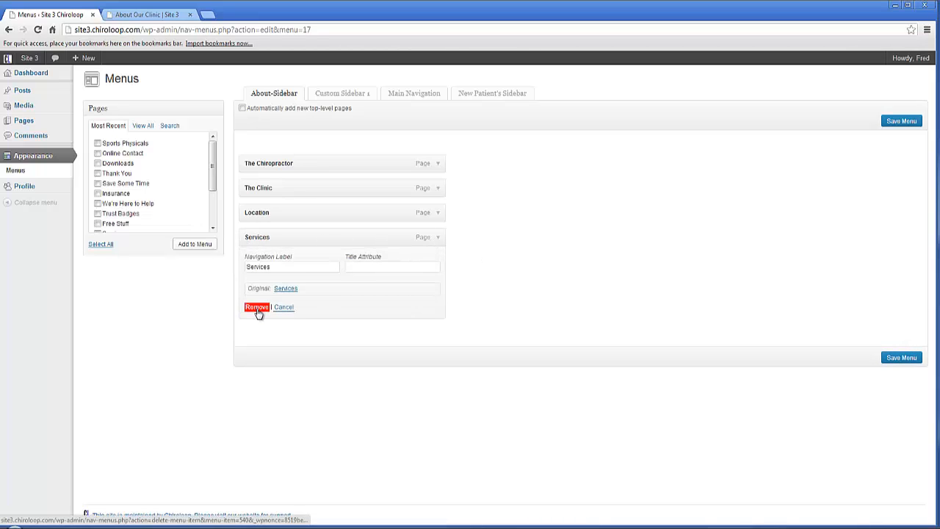
pyautogui.click(257, 307)
pyautogui.click(899, 263)
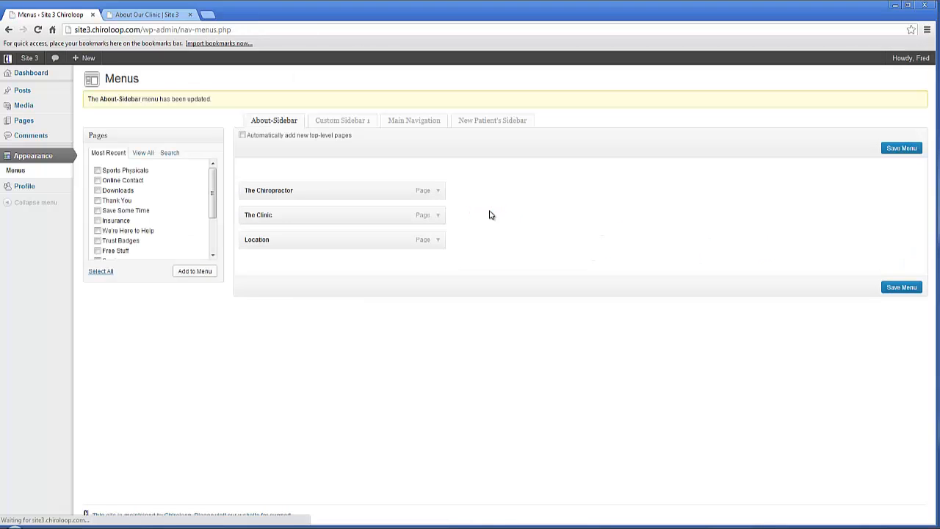
pyautogui.click(170, 16)
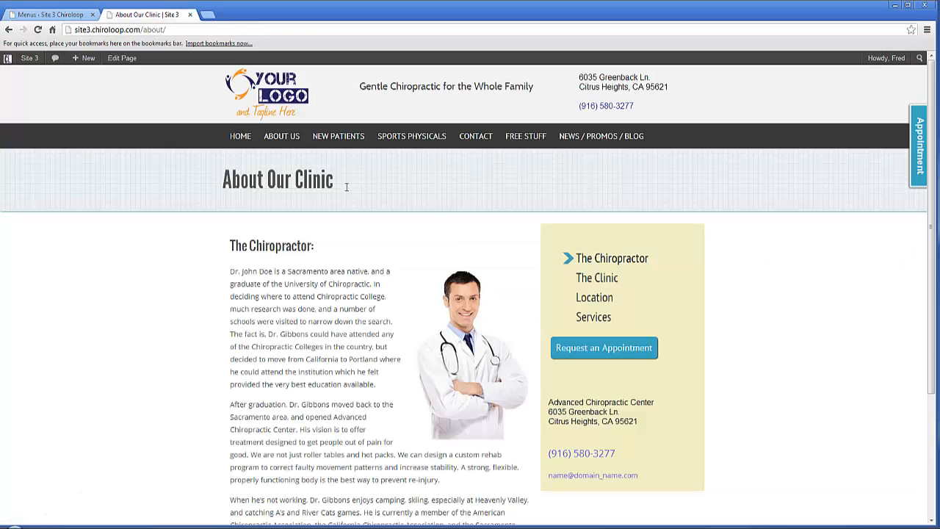
pyautogui.click(37, 30)
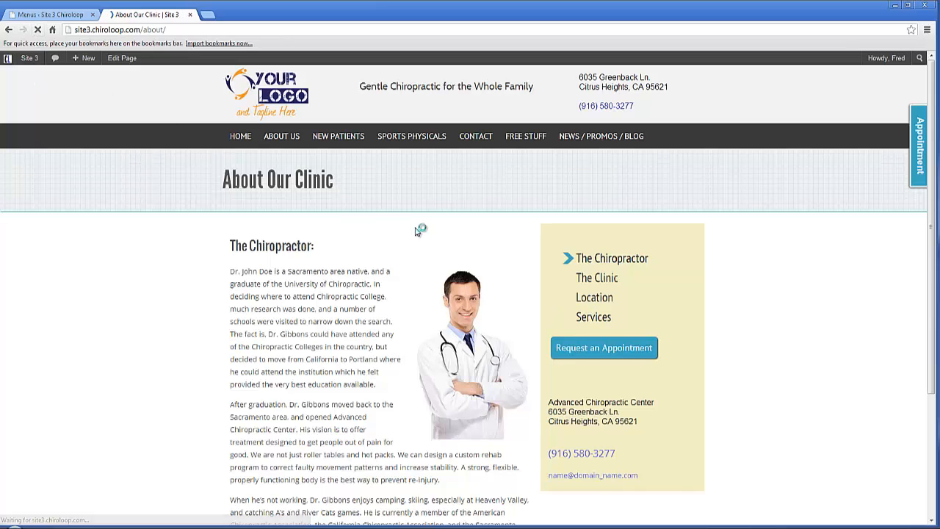
# Step: Add the Services page back to the end of the About-Sidebar menu and save the menu
pyautogui.click(44, 15)
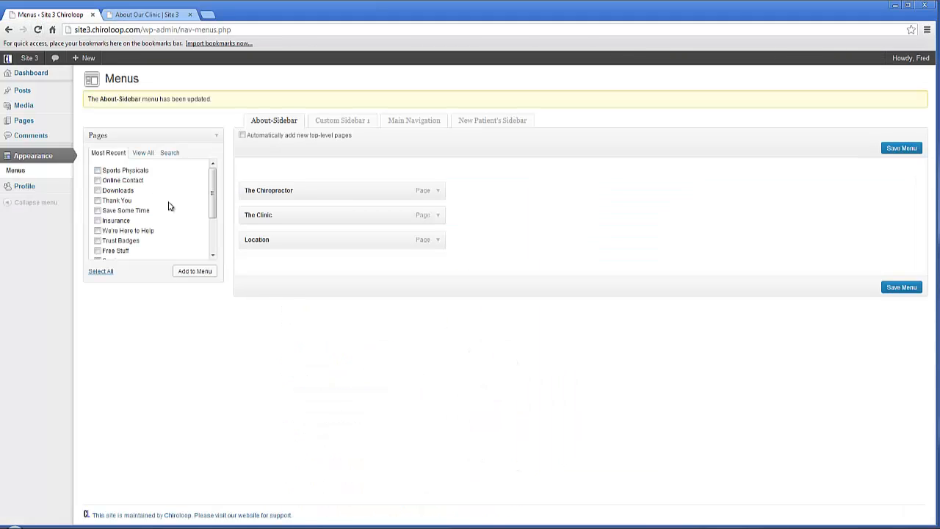
pyautogui.moveTo(210, 208); pyautogui.dragTo(211, 230)
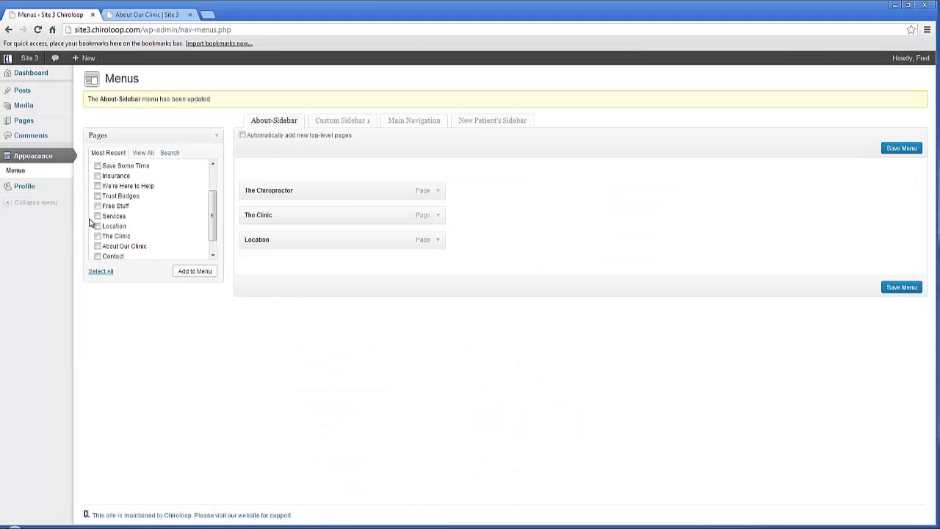
pyautogui.click(182, 271)
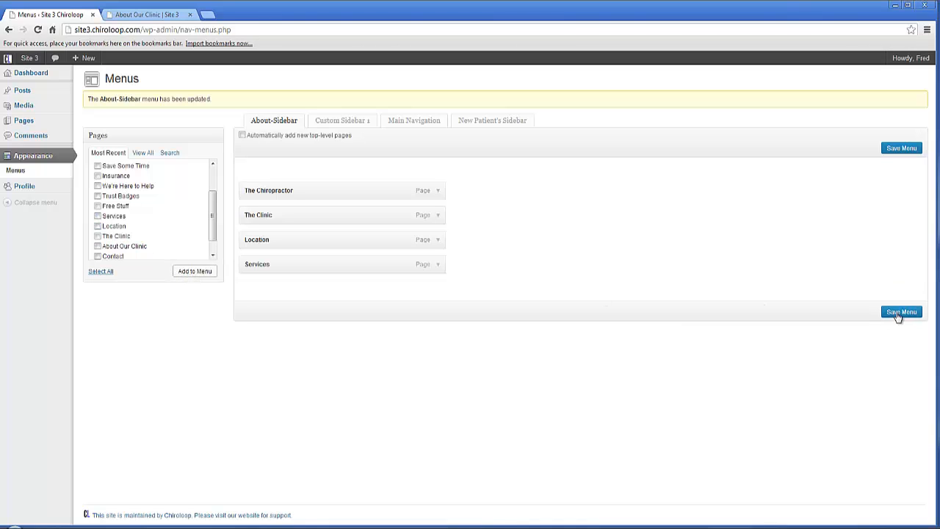
pyautogui.click(900, 312)
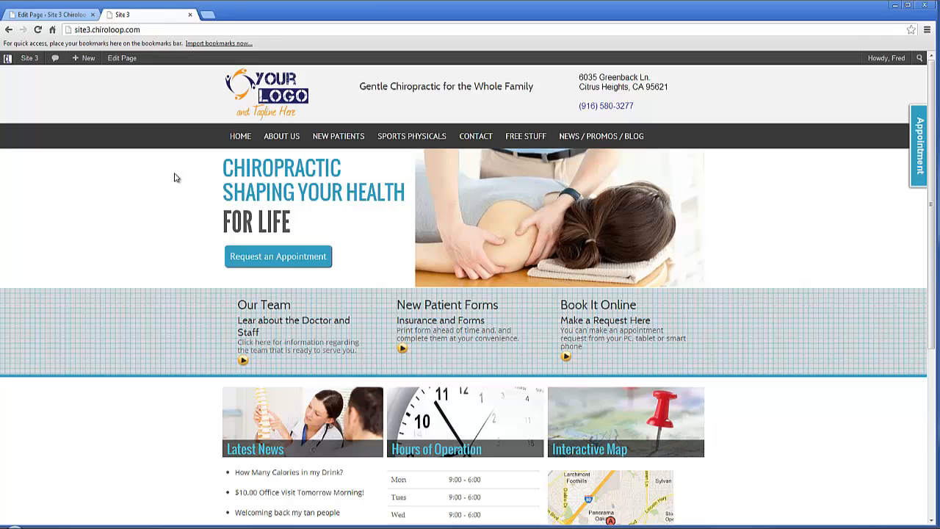